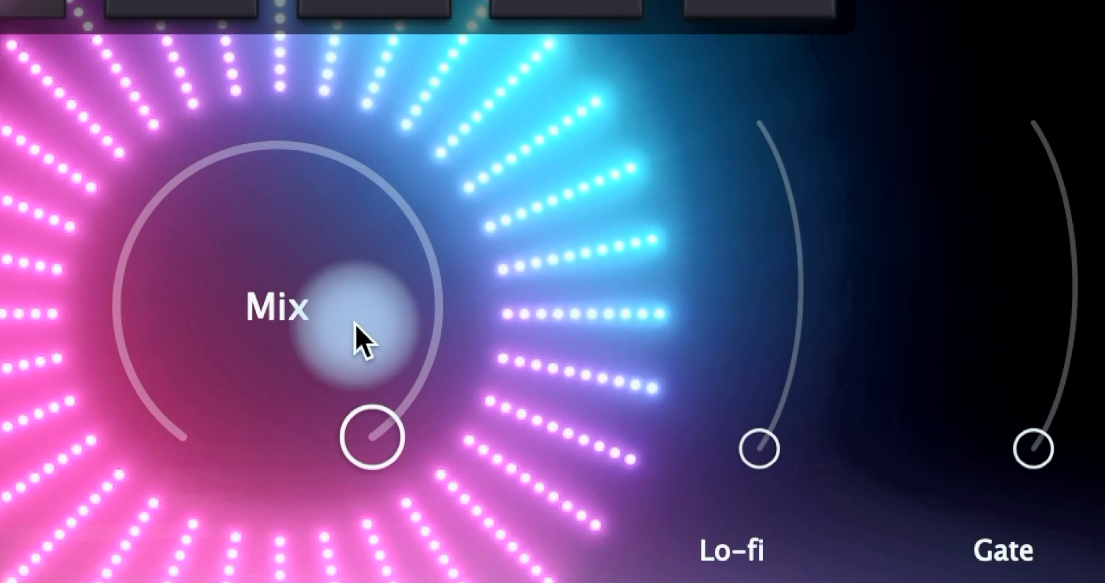
pyautogui.moveTo(755, 448); pyautogui.dragTo(614, 531)
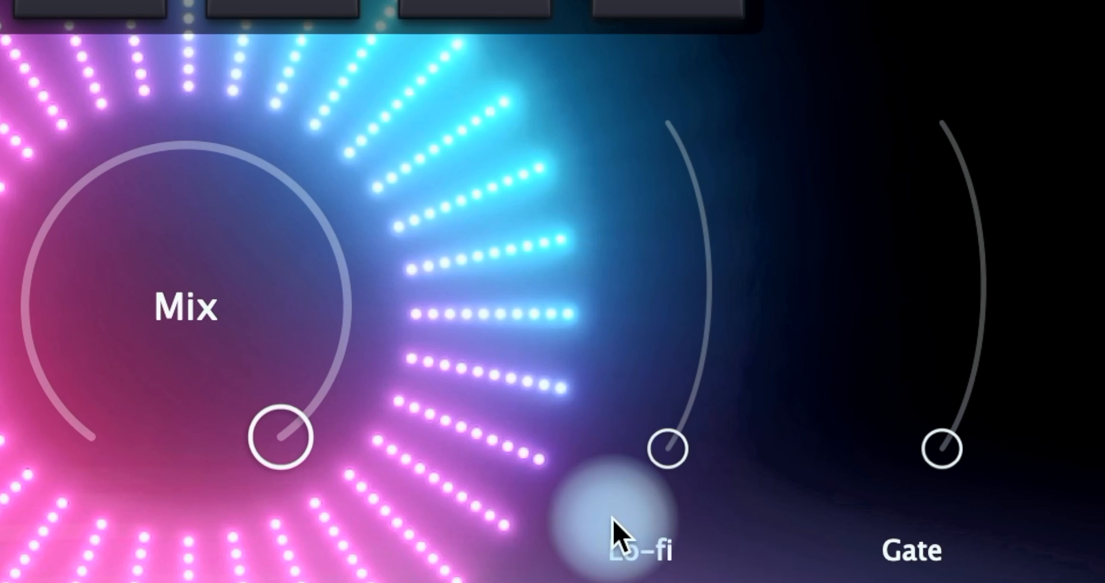
pyautogui.moveTo(941, 461); pyautogui.dragTo(892, 558)
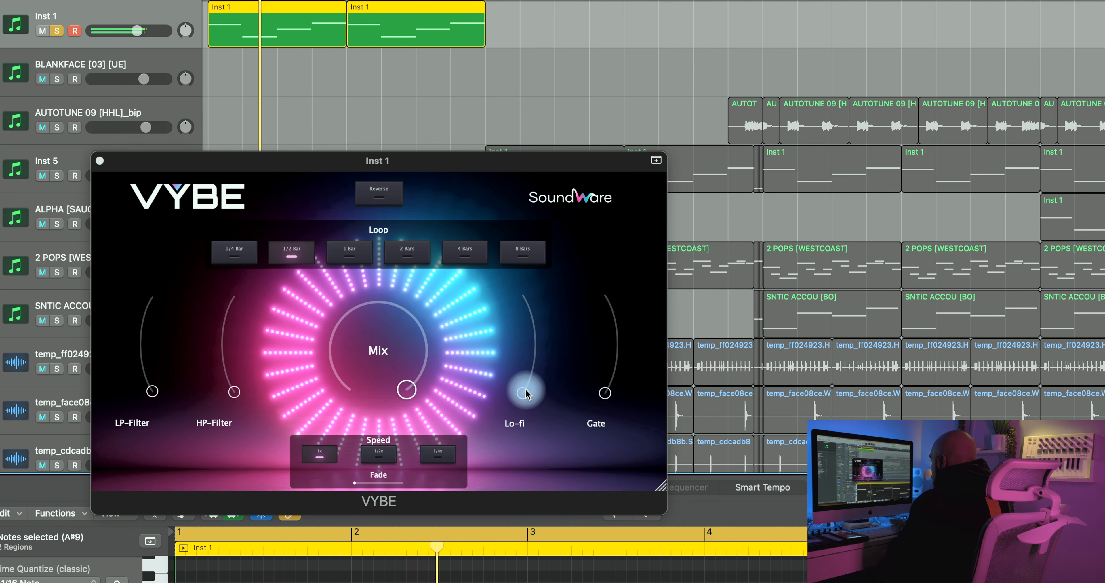
# Raise the VYBE plug-in's Lo-fi amount to its maximum and lower Mix to about 70%
pyautogui.moveTo(525, 395); pyautogui.dragTo(533, 391)
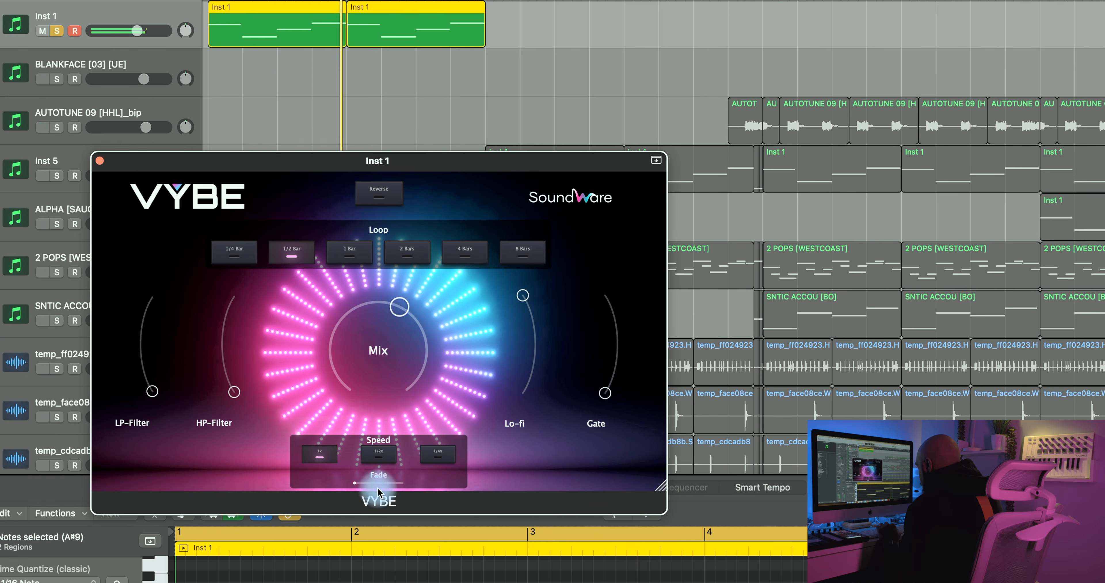
pyautogui.moveTo(369, 554); pyautogui.dragTo(372, 402)
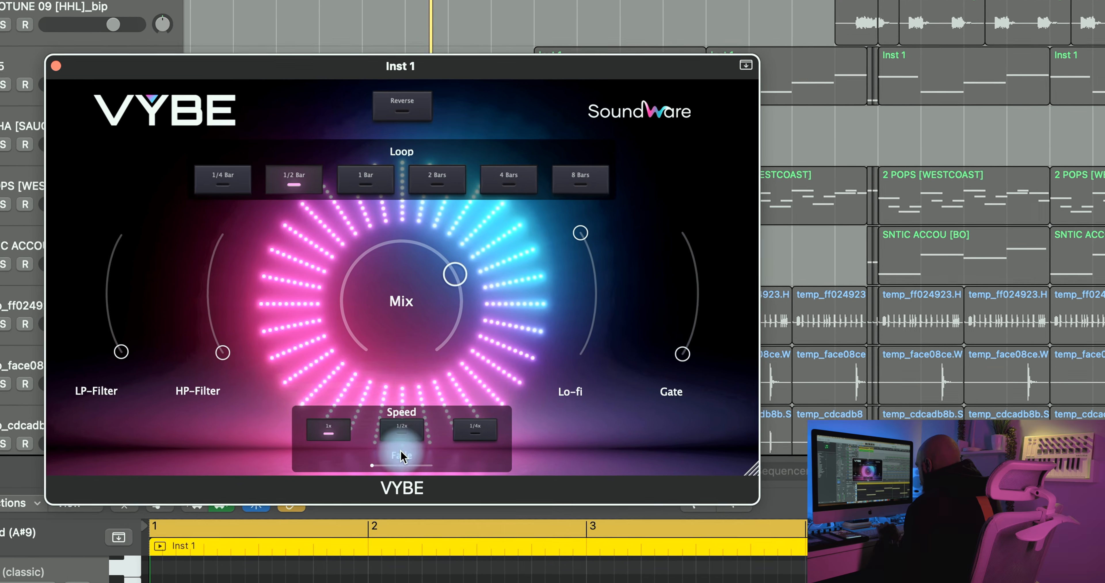
# Try slower loop playback at 1/2x speed and raise the Fade slightly above its minimum
pyautogui.click(390, 442)
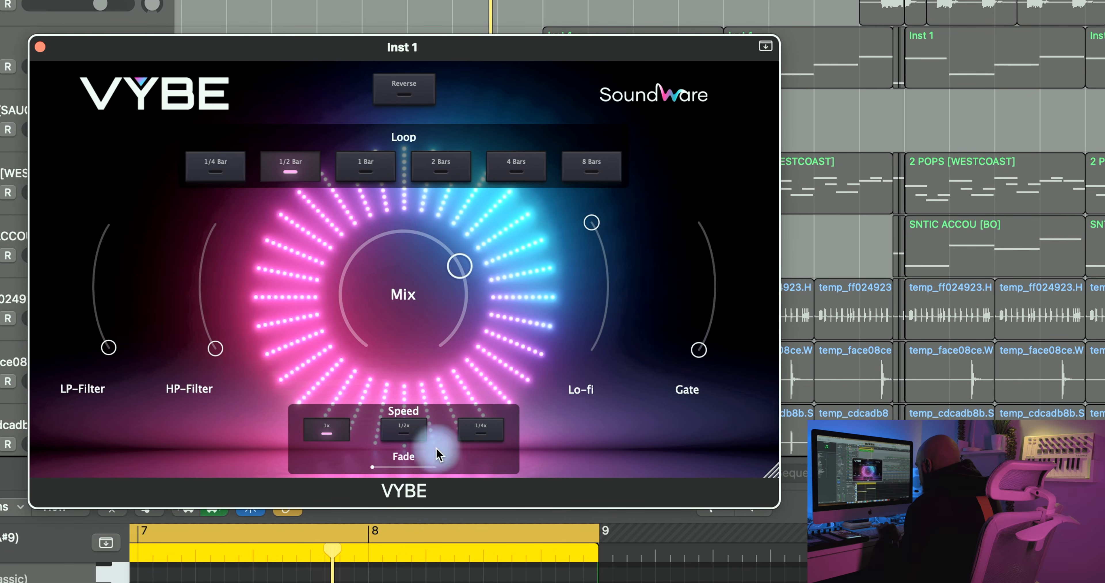
pyautogui.click(481, 430)
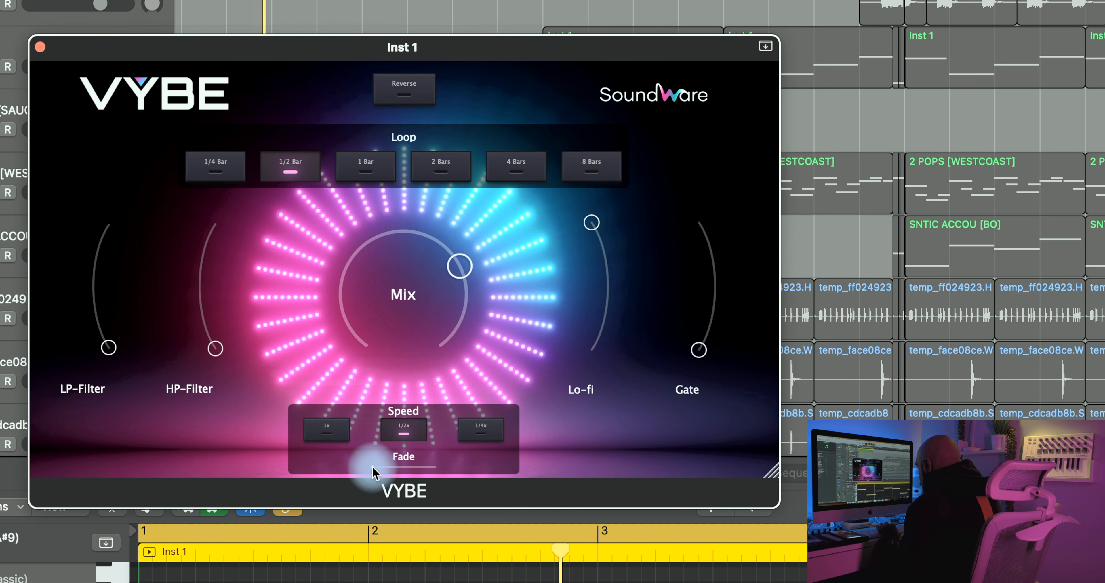
pyautogui.moveTo(371, 466); pyautogui.dragTo(383, 466)
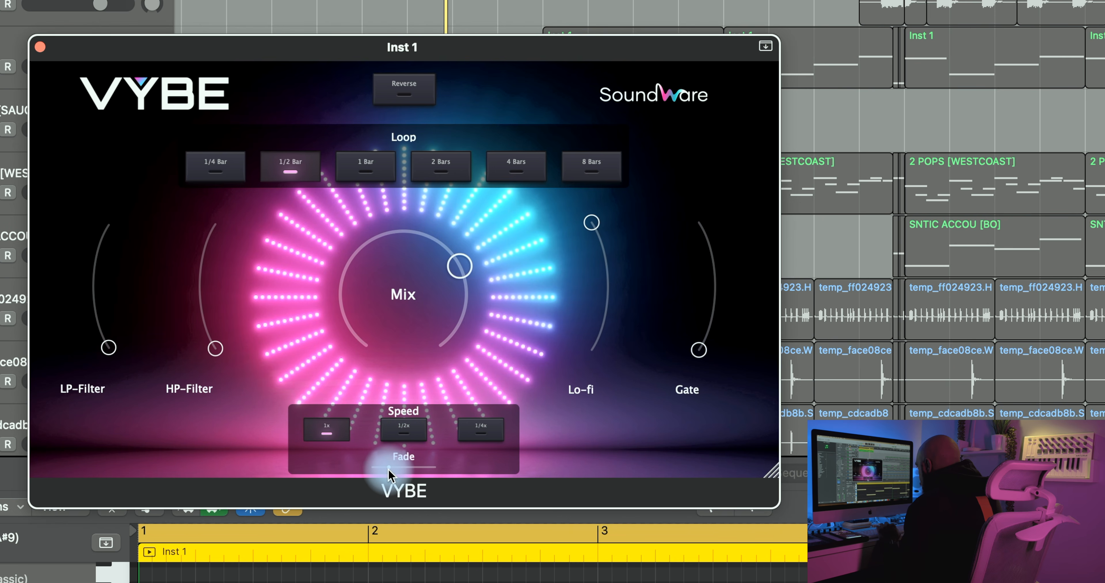
pyautogui.moveTo(390, 467)
pyautogui.mouseDown()
pyautogui.moveTo(414, 467)
pyautogui.moveTo(389, 468)
pyautogui.mouseUp()
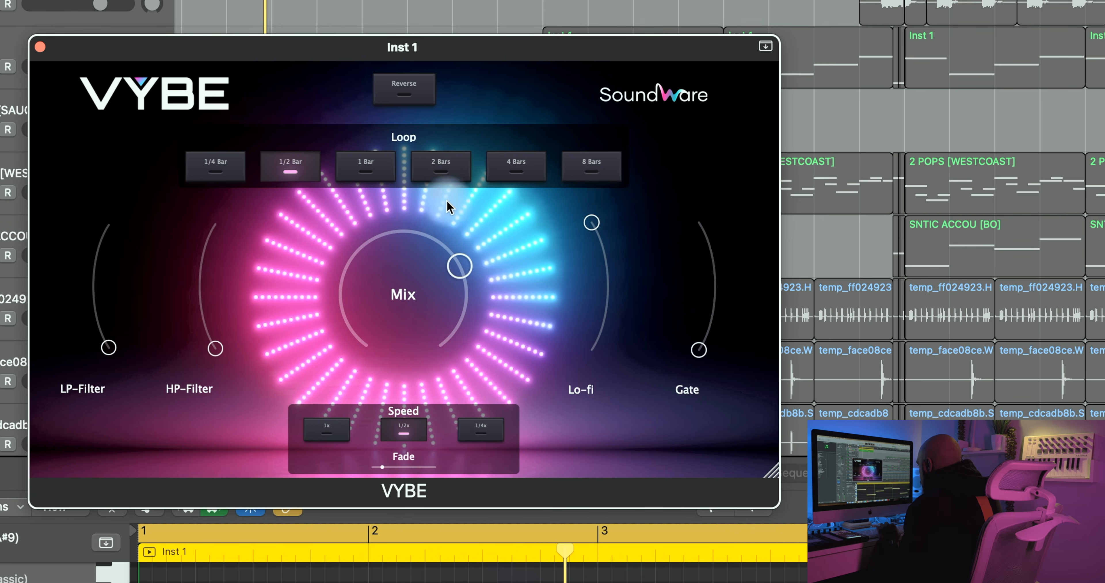
# Raise the Gate to about three quarters of its range and set Mix to about 70% while comparing the sound
pyautogui.moveTo(459, 265); pyautogui.dragTo(476, 291)
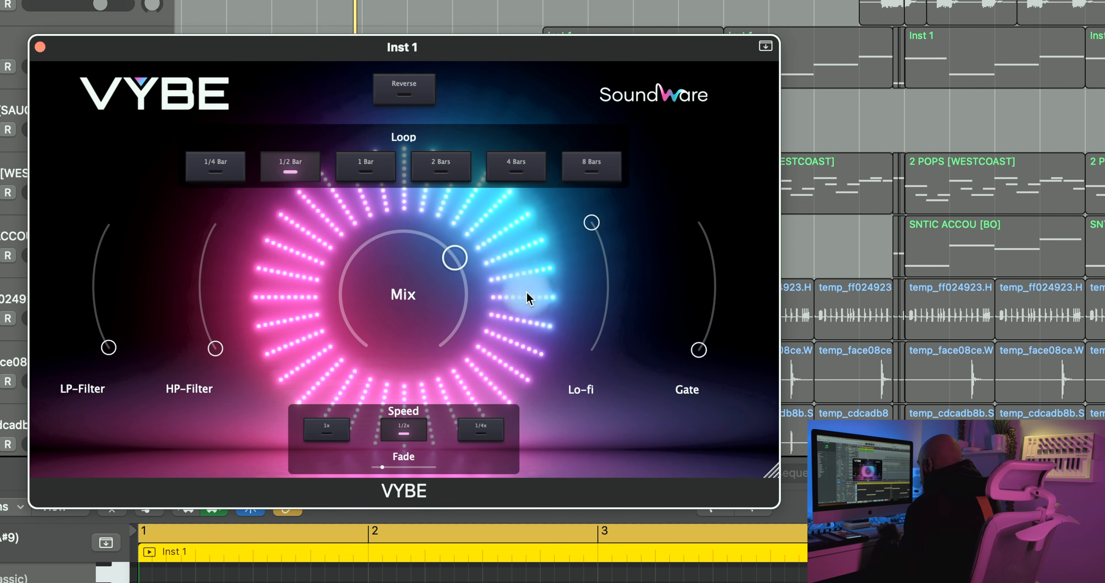
pyautogui.moveTo(700, 350); pyautogui.dragTo(710, 239)
pyautogui.moveTo(441, 268)
pyautogui.mouseDown()
pyautogui.moveTo(456, 282)
pyautogui.moveTo(453, 167)
pyautogui.moveTo(453, 278)
pyautogui.mouseUp()
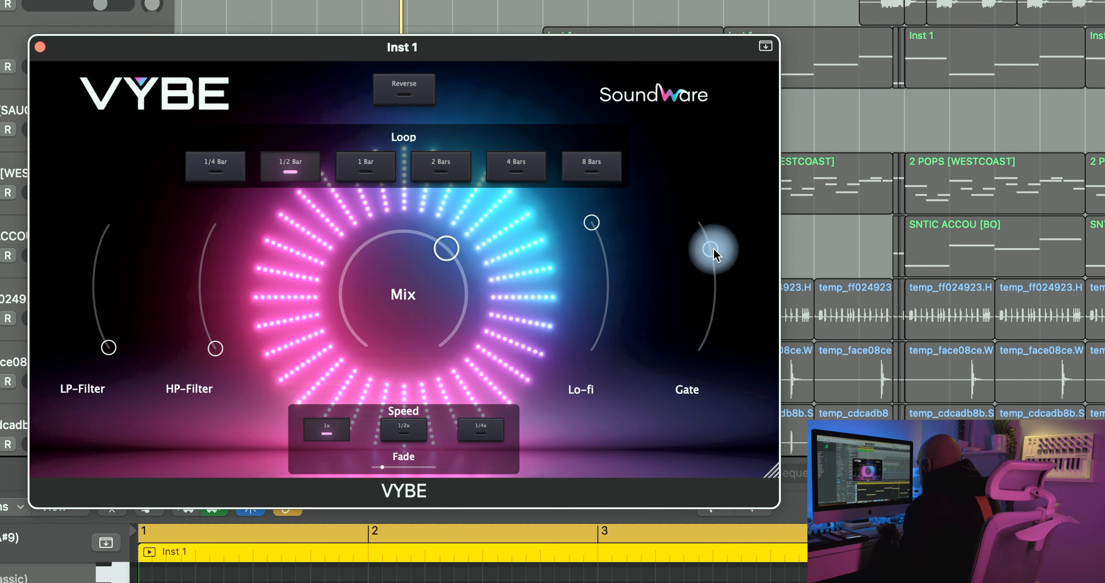
pyautogui.moveTo(714, 246); pyautogui.dragTo(715, 271)
pyautogui.moveTo(445, 248); pyautogui.dragTo(446, 115)
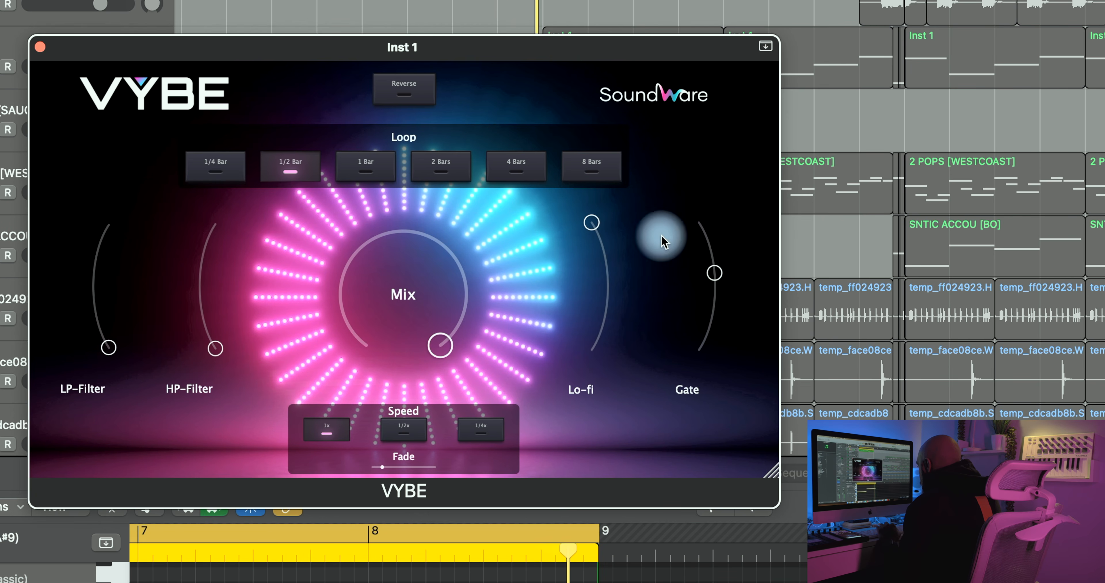
pyautogui.moveTo(718, 290); pyautogui.dragTo(717, 253)
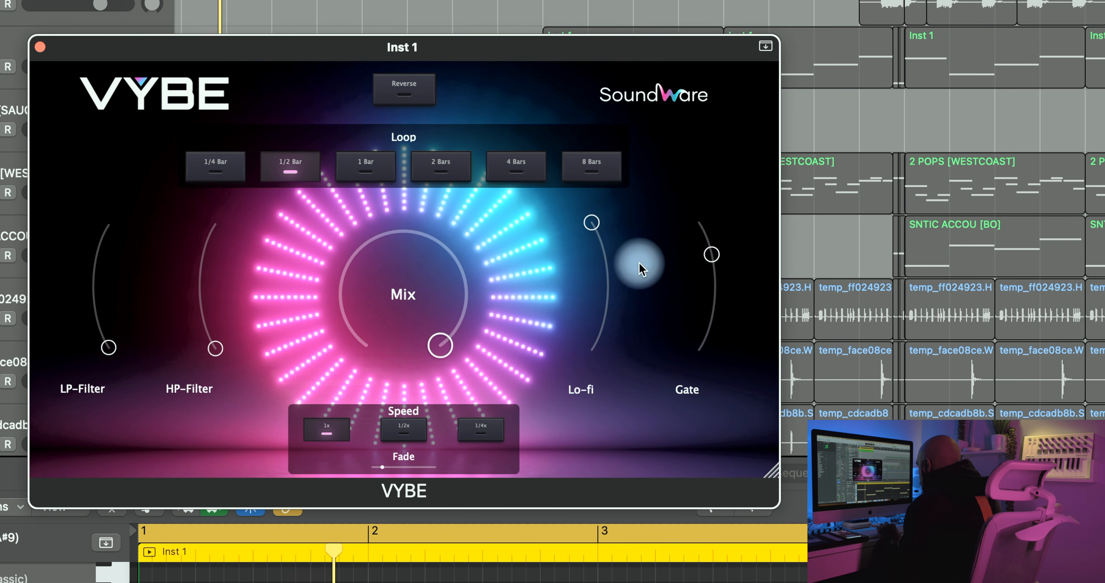
pyautogui.moveTo(434, 333); pyautogui.dragTo(428, 383)
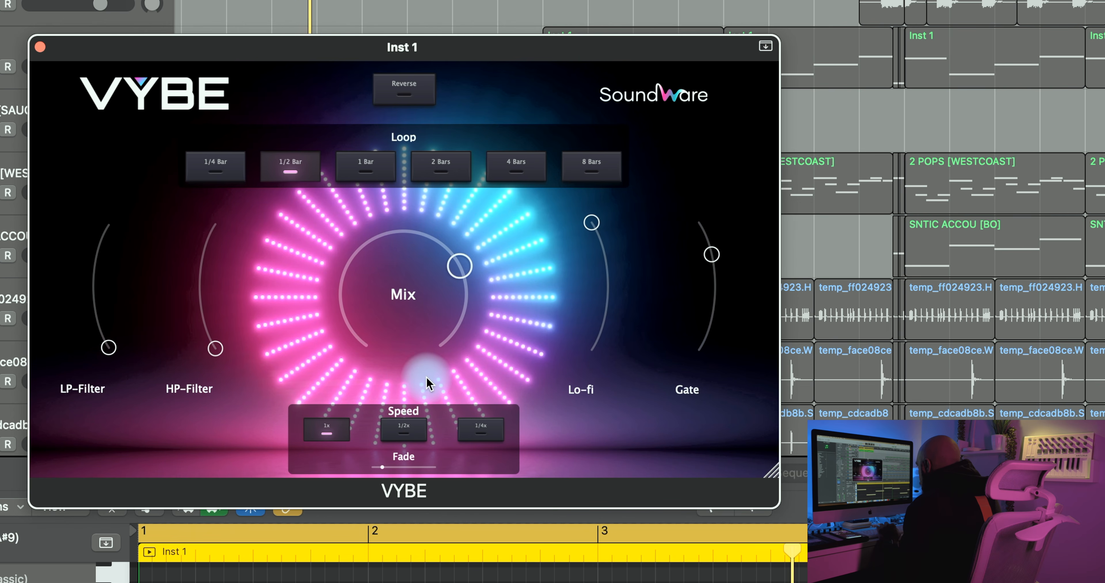
# Raise the HP-Filter to about one fifth of its range and fine-tune Mix to just under 70%
pyautogui.moveTo(218, 353); pyautogui.dragTo(220, 333)
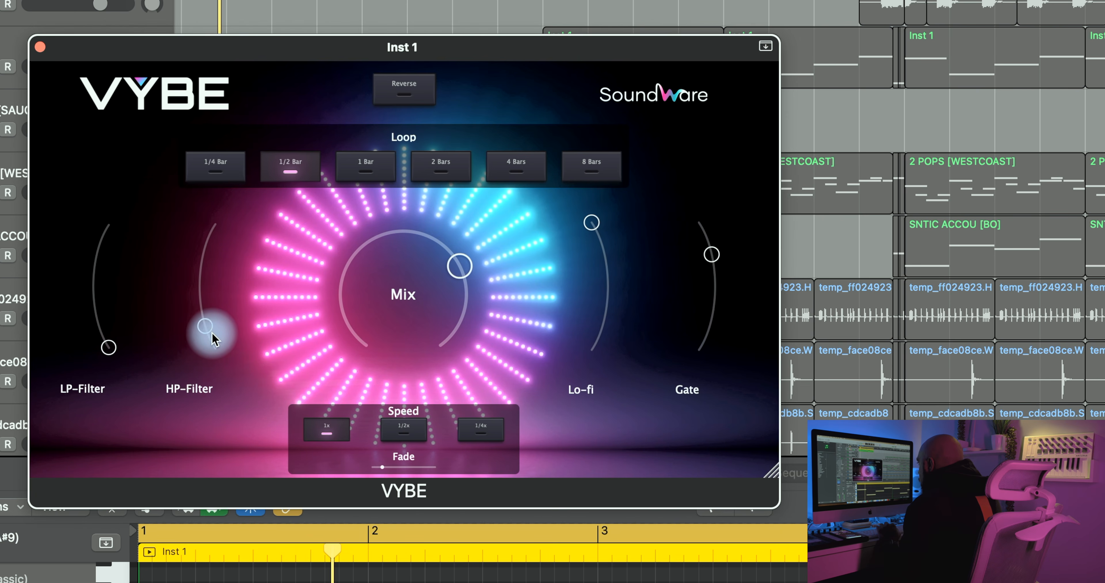
pyautogui.moveTo(212, 339)
pyautogui.mouseDown()
pyautogui.moveTo(211, 249)
pyautogui.moveTo(212, 338)
pyautogui.mouseUp()
pyautogui.moveTo(458, 266); pyautogui.dragTo(446, 271)
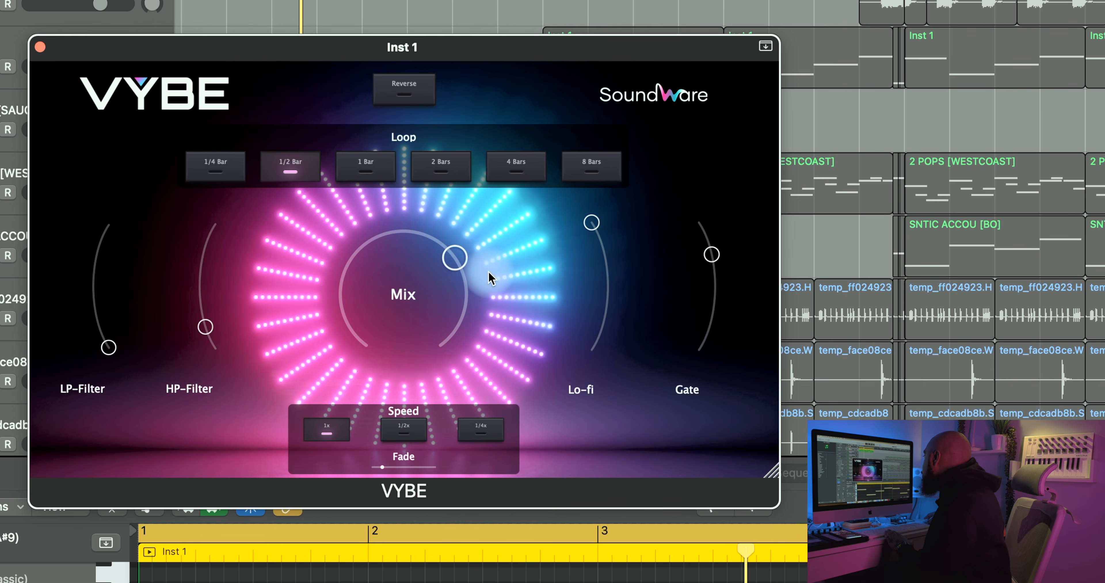
pyautogui.moveTo(451, 267); pyautogui.dragTo(446, 288)
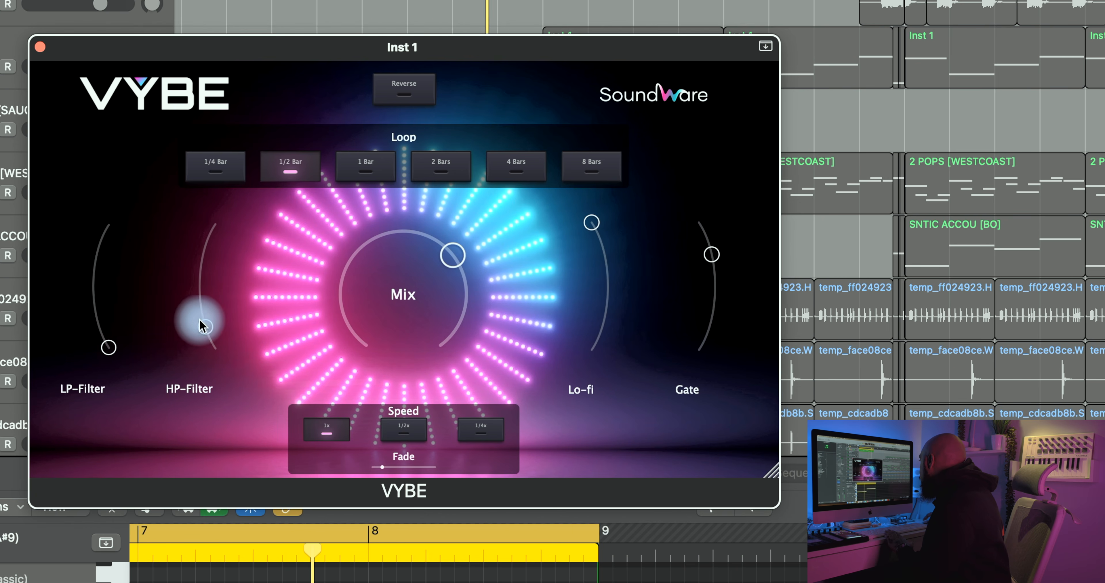
# Sweep the HP-Filter and settle it at about 13%, with the LP-Filter raised to about three quarters
pyautogui.moveTo(207, 321); pyautogui.dragTo(206, 214)
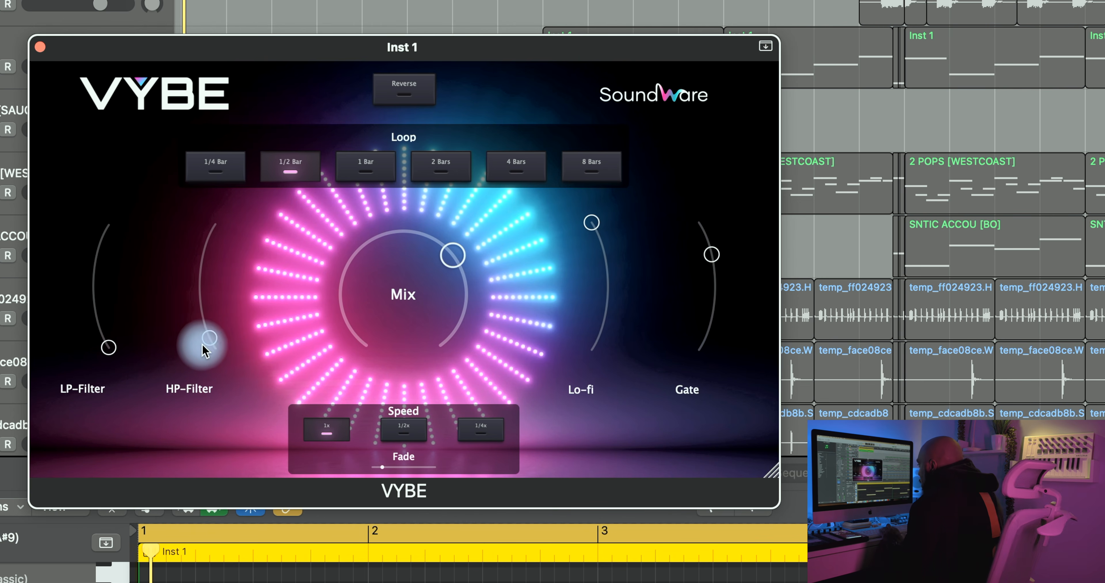
pyautogui.moveTo(210, 349)
pyautogui.mouseDown()
pyautogui.moveTo(207, 296)
pyautogui.moveTo(201, 340)
pyautogui.mouseUp()
pyautogui.moveTo(108, 347); pyautogui.dragTo(96, 256)
# Audition the 1 Bar, 4 Bars, 1/4 Bar and 1/2 Bar loop lengths
pyautogui.click(372, 170)
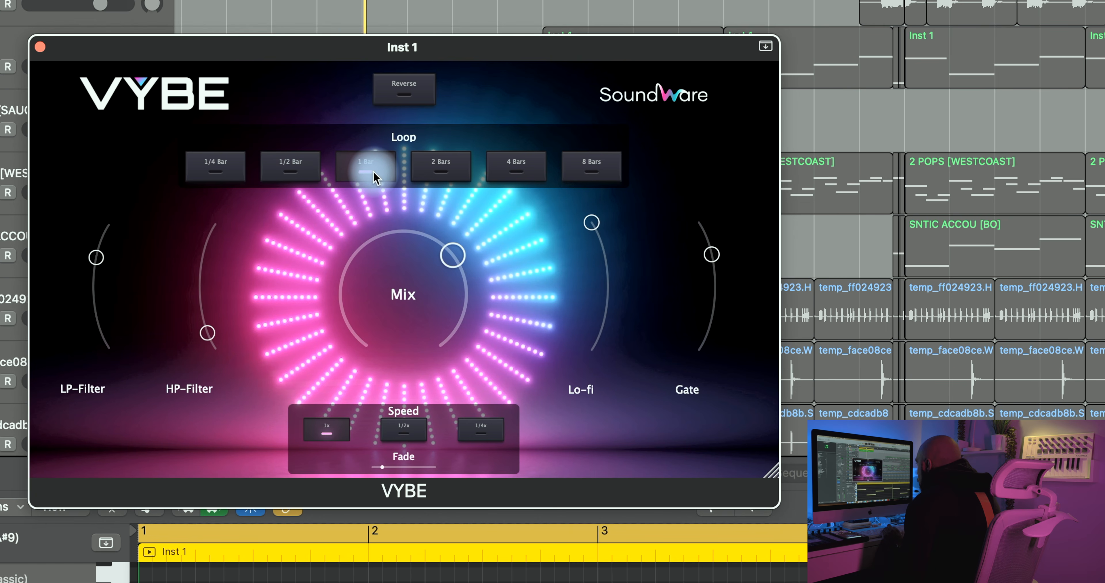
pyautogui.click(531, 178)
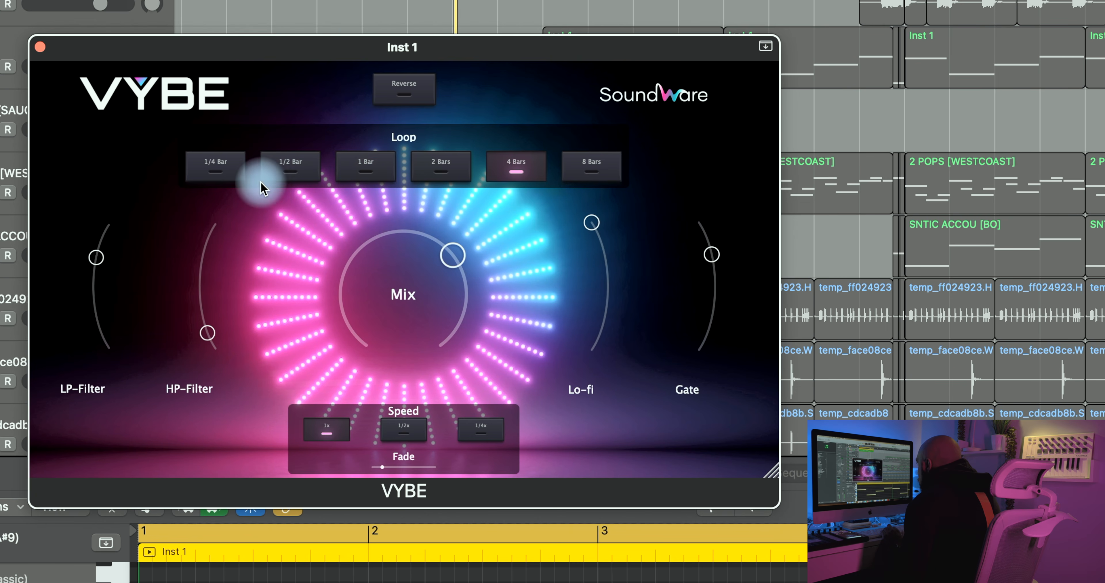
pyautogui.click(229, 176)
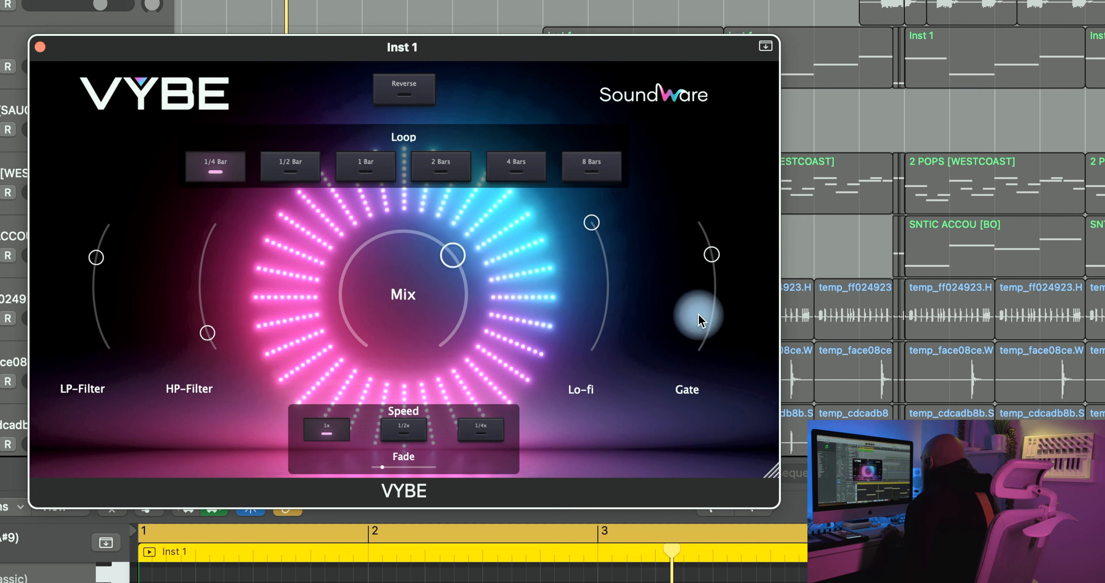
pyautogui.click(298, 176)
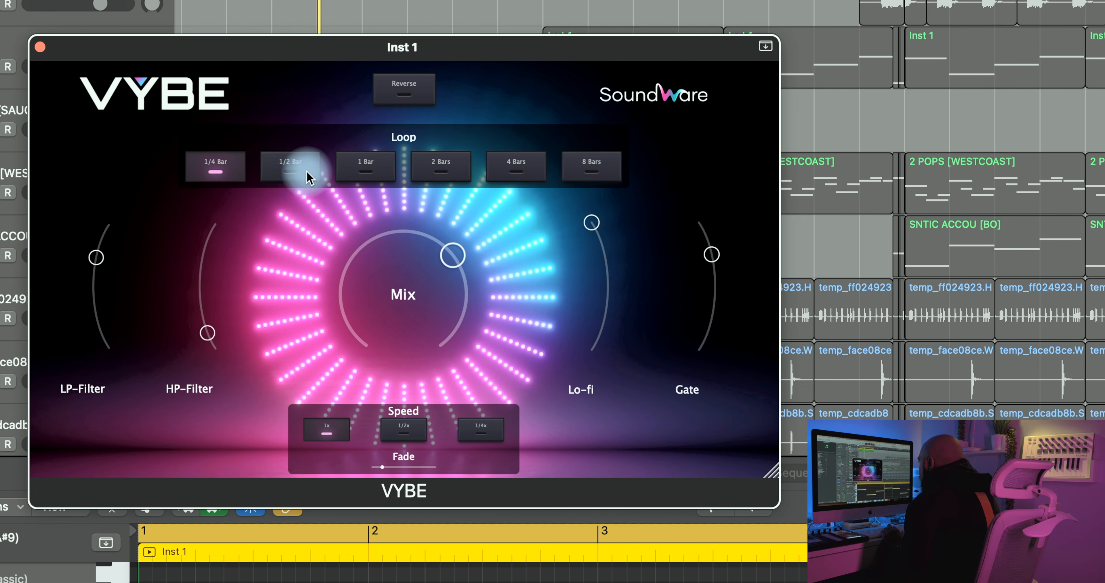
# Try the loop reversed, turn Reverse off again and set the loop length to 1/4 Bar
pyautogui.click(403, 102)
pyautogui.click(216, 178)
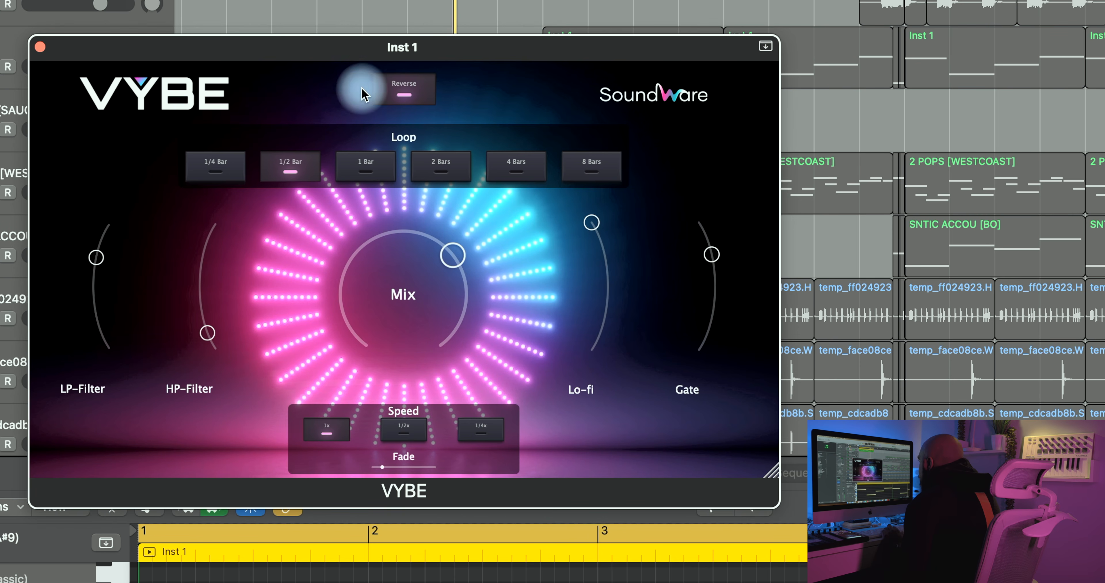
pyautogui.click(418, 100)
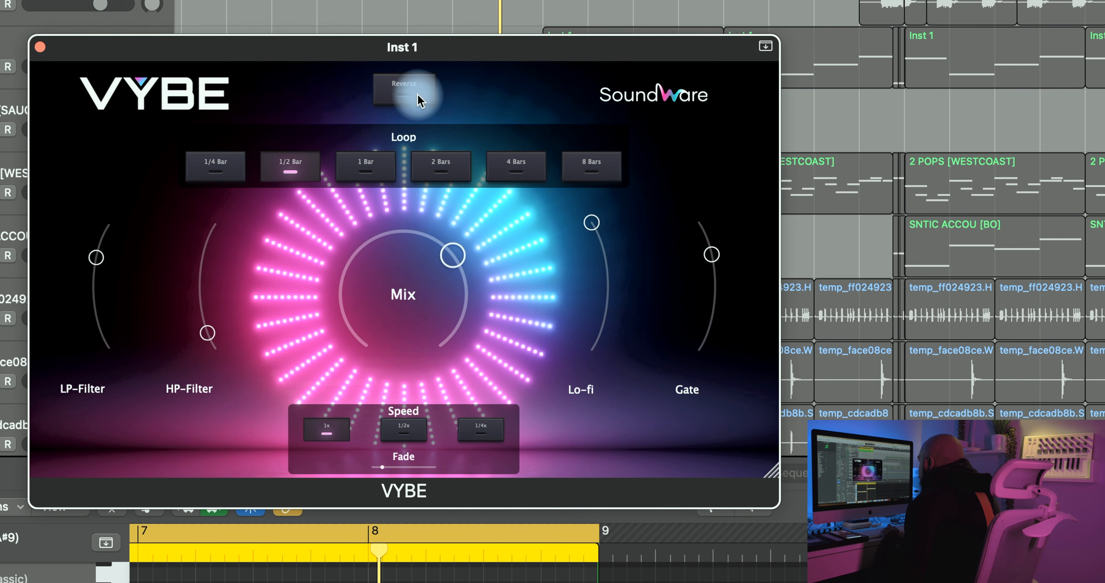
pyautogui.click(211, 167)
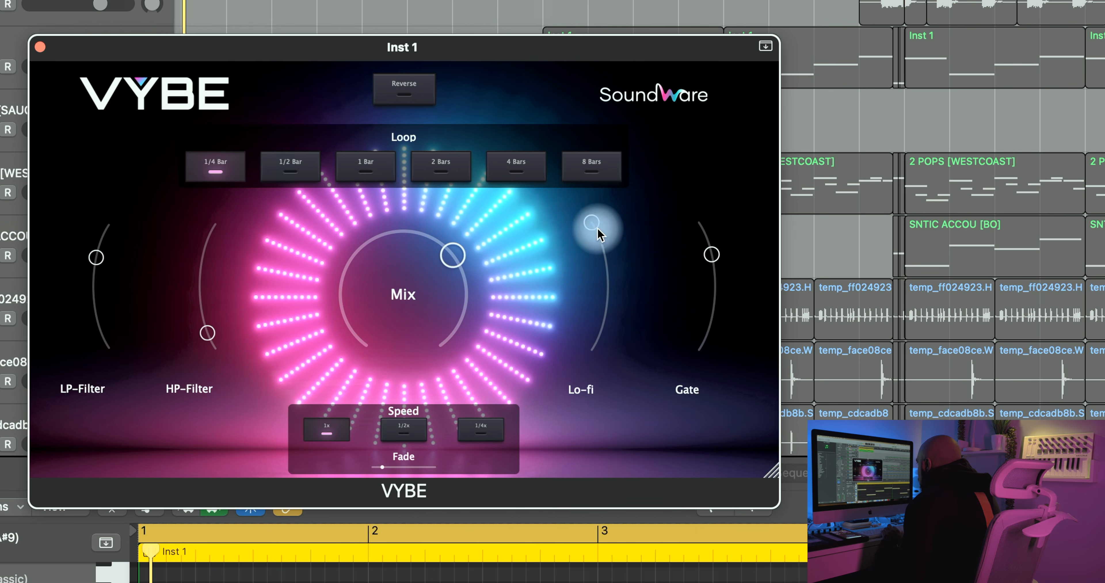
# Rebalance the effect levels to about 55% Lo-fi, 90% Gate and 57% Mix
pyautogui.moveTo(599, 234); pyautogui.dragTo(608, 281)
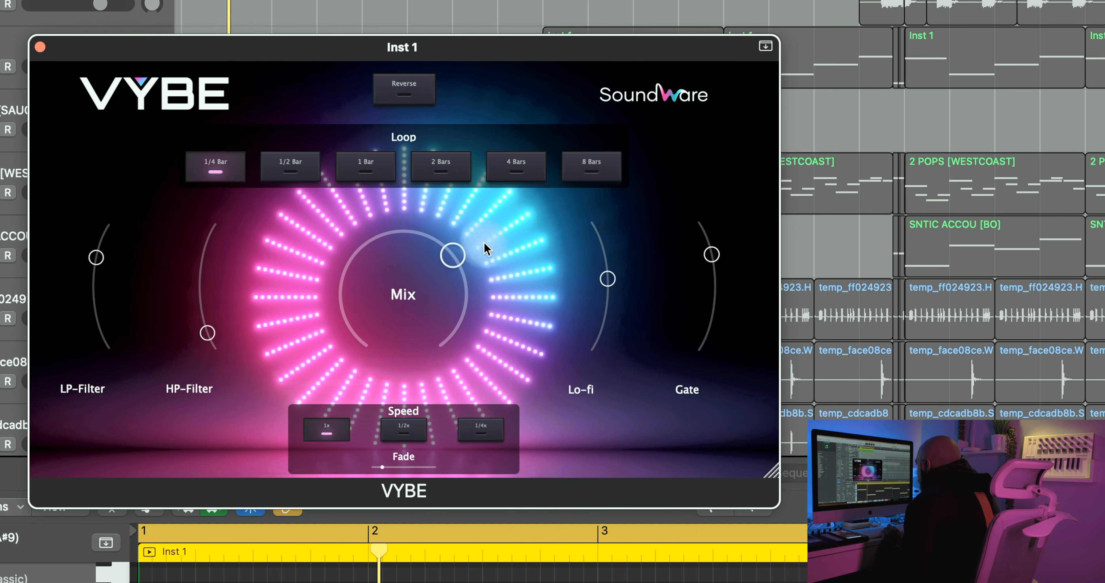
pyautogui.moveTo(485, 248); pyautogui.dragTo(418, 265)
pyautogui.moveTo(711, 255); pyautogui.dragTo(716, 225)
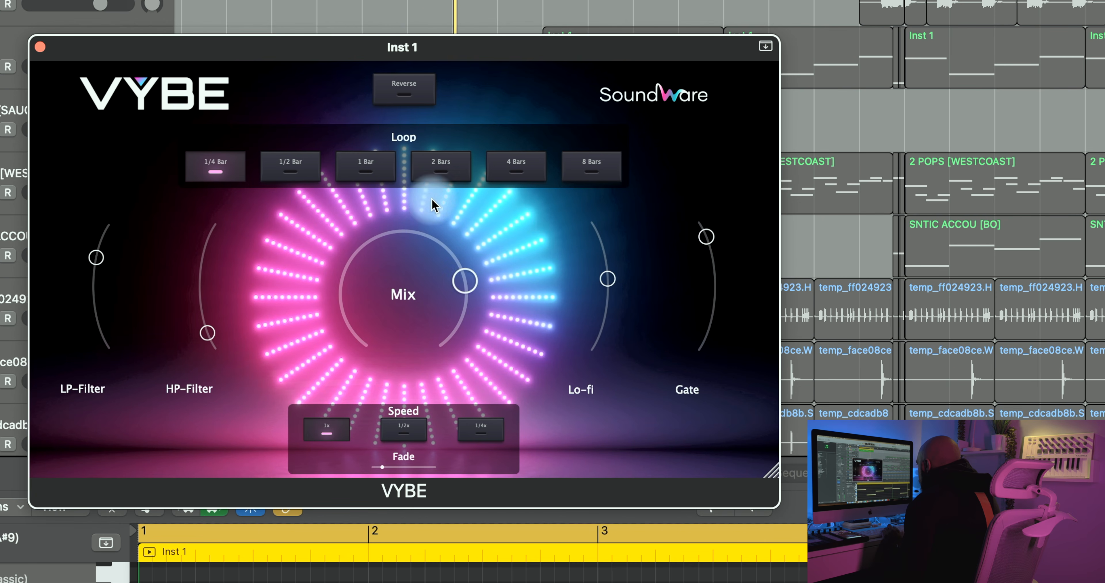
pyautogui.moveTo(431, 198); pyautogui.dragTo(421, 224)
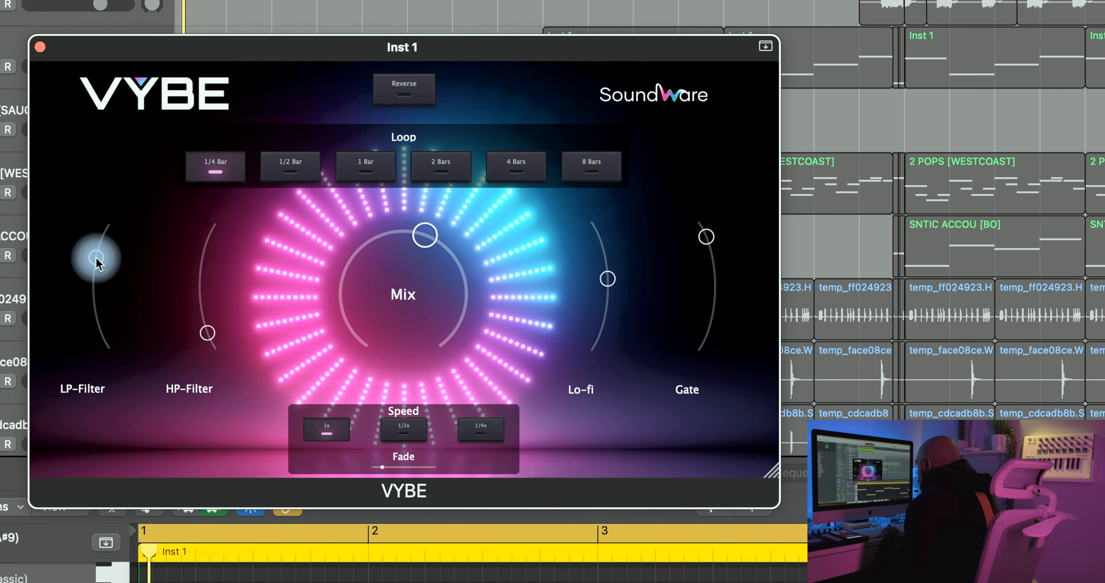
# Set a 1 Bar loop at 1x speed and raise the HP-Filter to its maximum
pyautogui.click(401, 435)
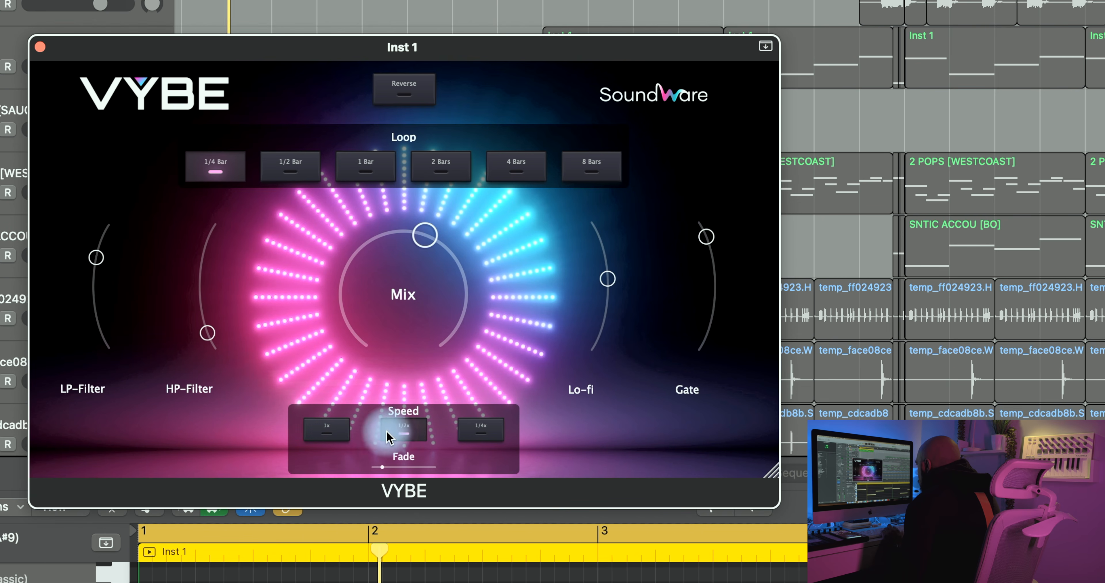
pyautogui.click(338, 433)
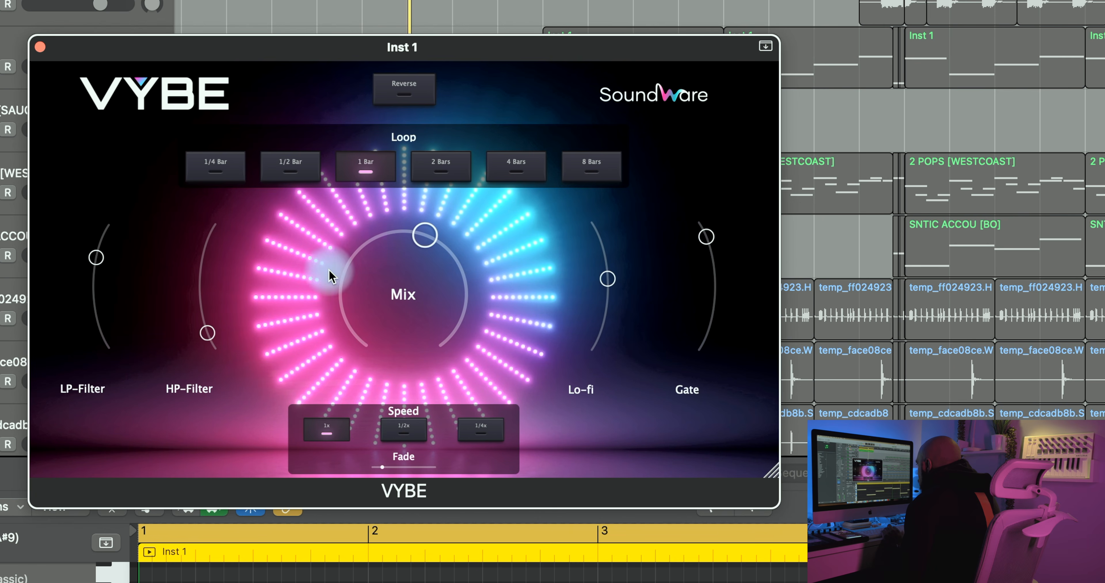
pyautogui.moveTo(204, 339)
pyautogui.mouseDown()
pyautogui.moveTo(204, 199)
pyautogui.moveTo(209, 376)
pyautogui.moveTo(219, 350)
pyautogui.mouseUp()
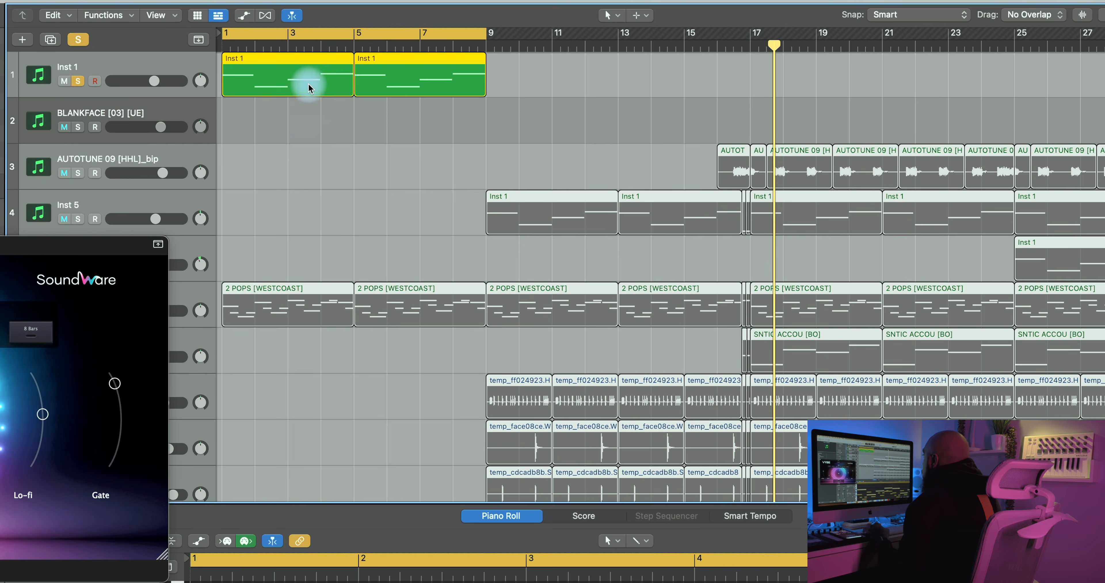
# Shift all regions eight bars later to start at bar 9, and paste copies of the two Inst 1 regions at bar 1
pyautogui.moveTo(308, 86); pyautogui.dragTo(574, 88)
pyautogui.moveTo(541, 138); pyautogui.dragTo(671, 72)
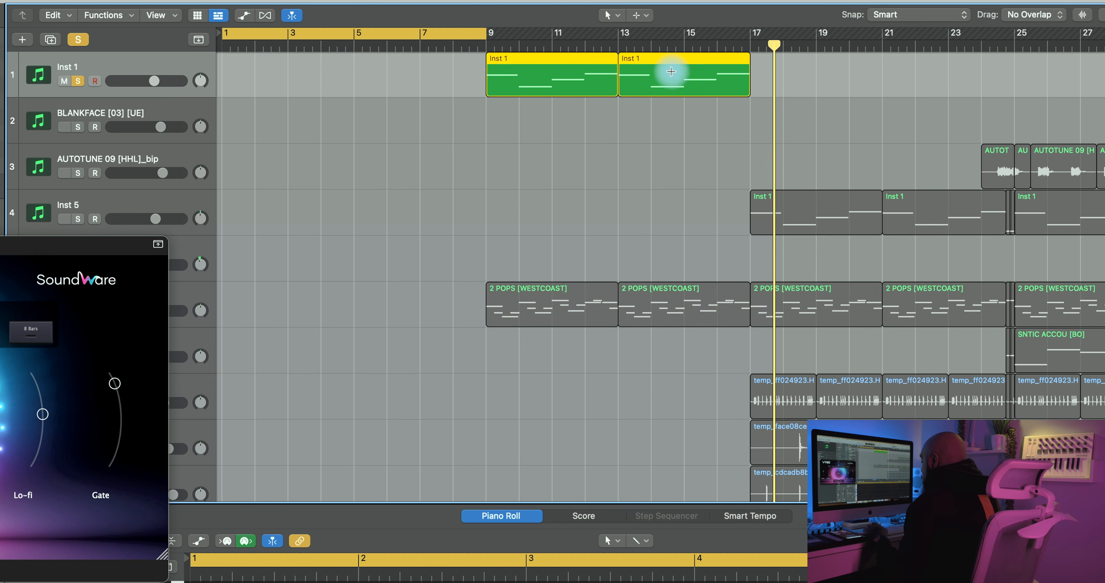
pyautogui.moveTo(249, 39); pyautogui.dragTo(200, 38)
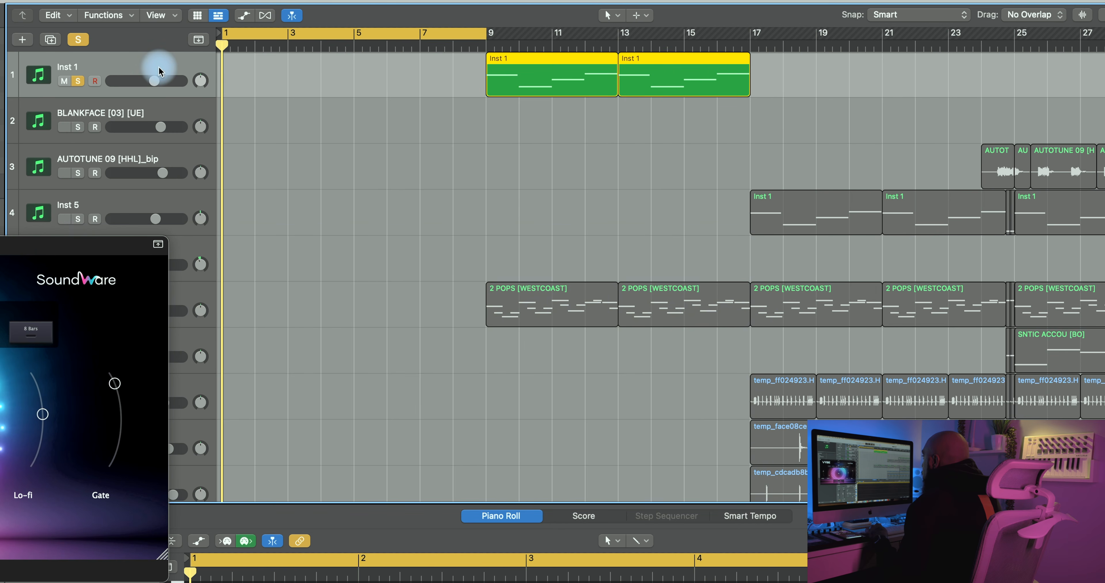
pyautogui.click(172, 67)
pyautogui.press('super+v')
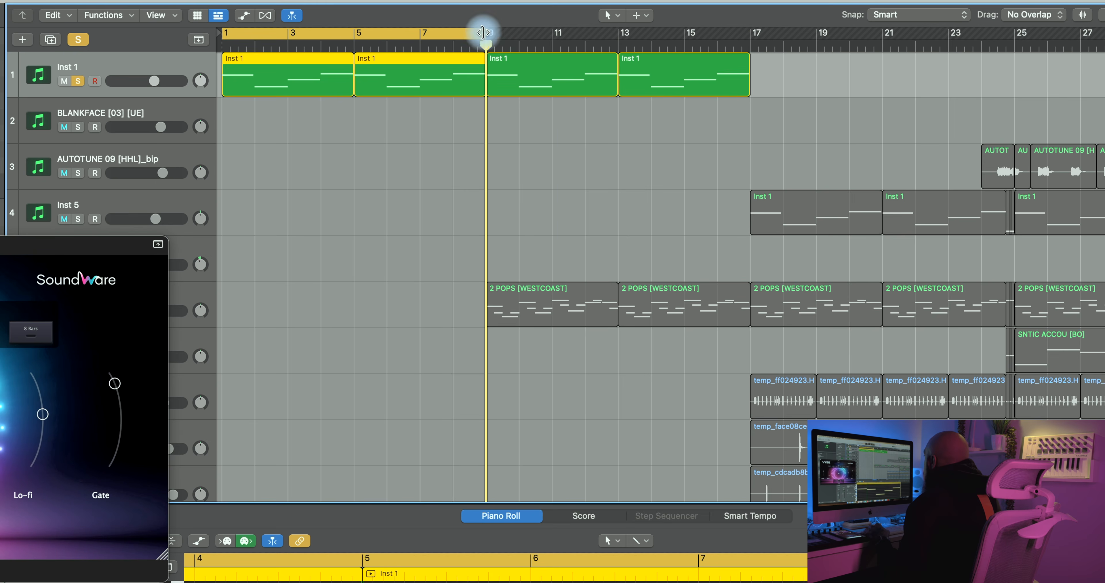
# Extend the cycle range to bar 17 and start playback from bar 1 with the VYBE plug-in in view
pyautogui.moveTo(482, 33); pyautogui.dragTo(740, 34)
pyautogui.moveTo(740, 34); pyautogui.dragTo(751, 33)
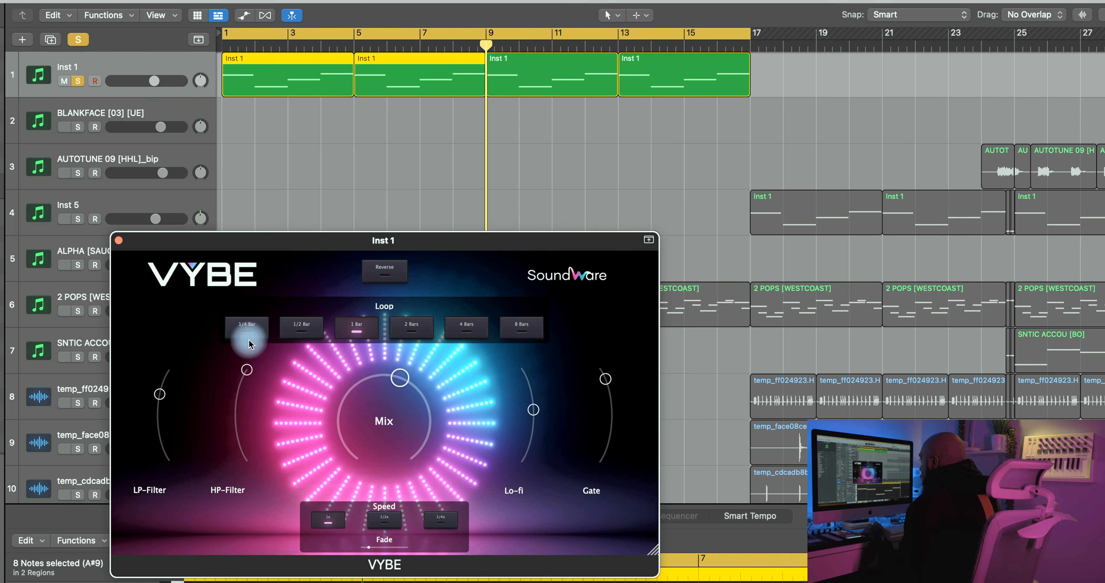
pyautogui.press('space')
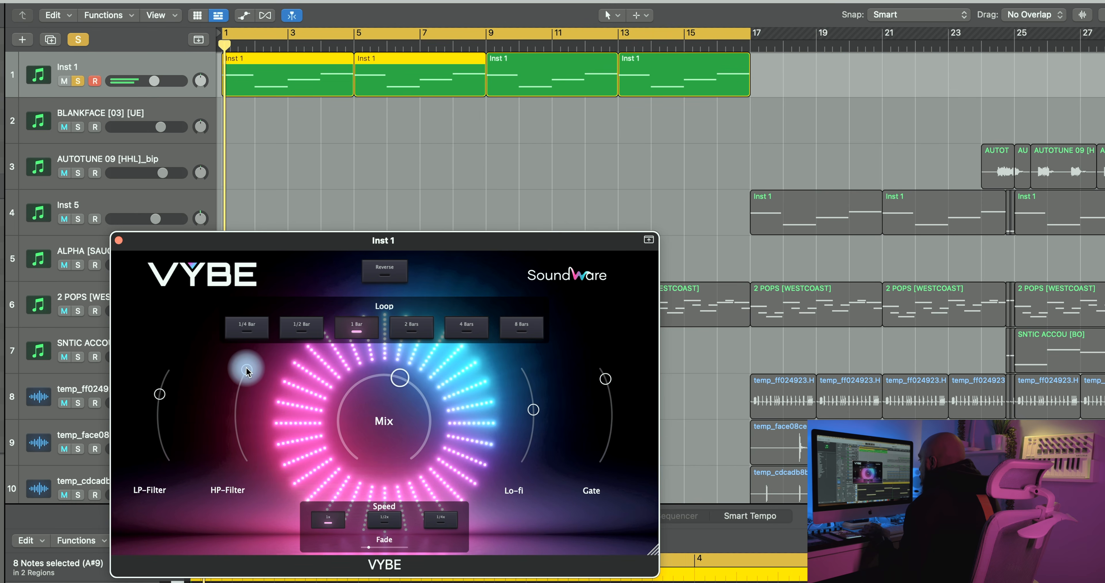
# Sweep the HP-Filter, LP-Filter, Lo-fi and Mix controls of the effect during playback of the Inst 1 regions
pyautogui.moveTo(246, 367); pyautogui.dragTo(241, 388)
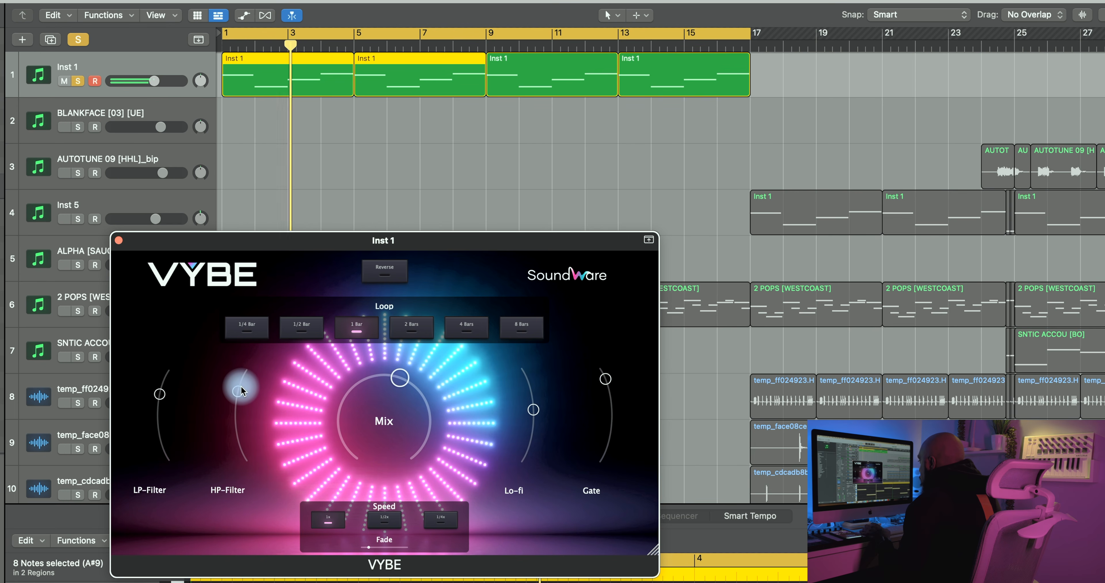
pyautogui.moveTo(239, 395); pyautogui.dragTo(239, 461)
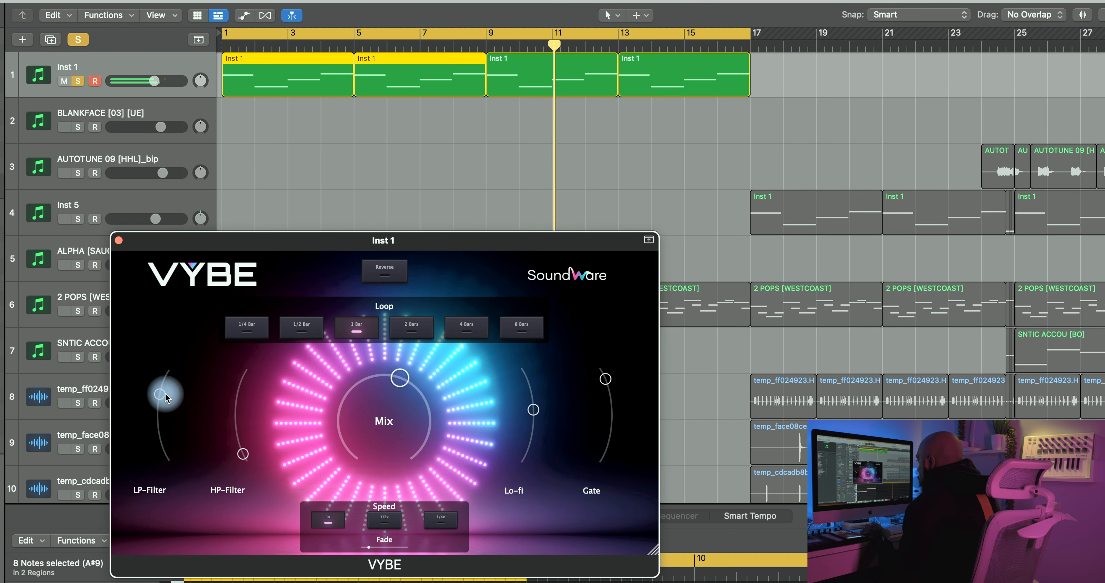
pyautogui.moveTo(162, 394); pyautogui.dragTo(160, 396)
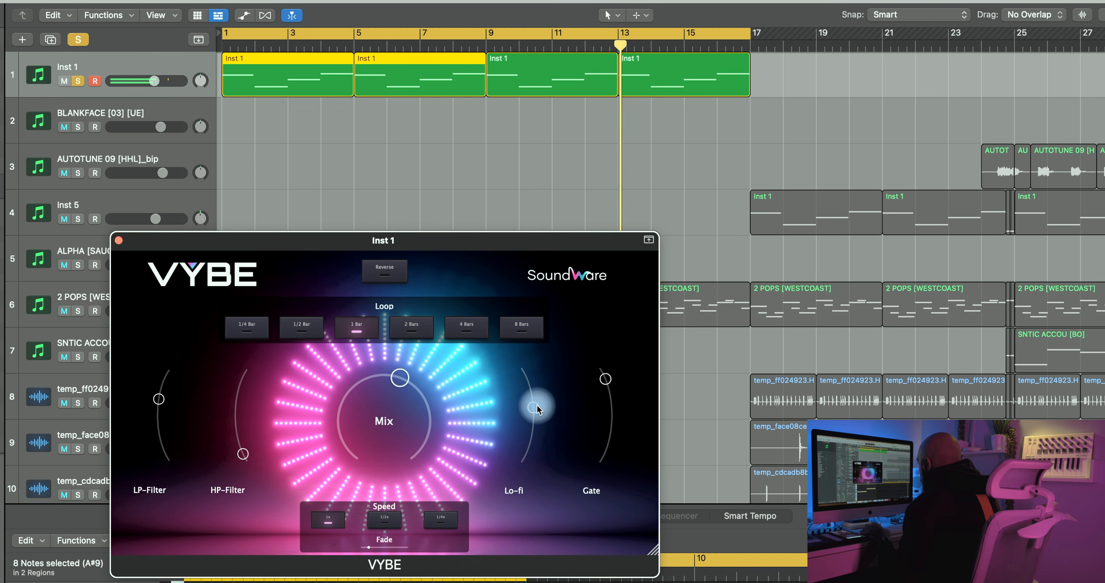
pyautogui.moveTo(537, 409); pyautogui.dragTo(531, 360)
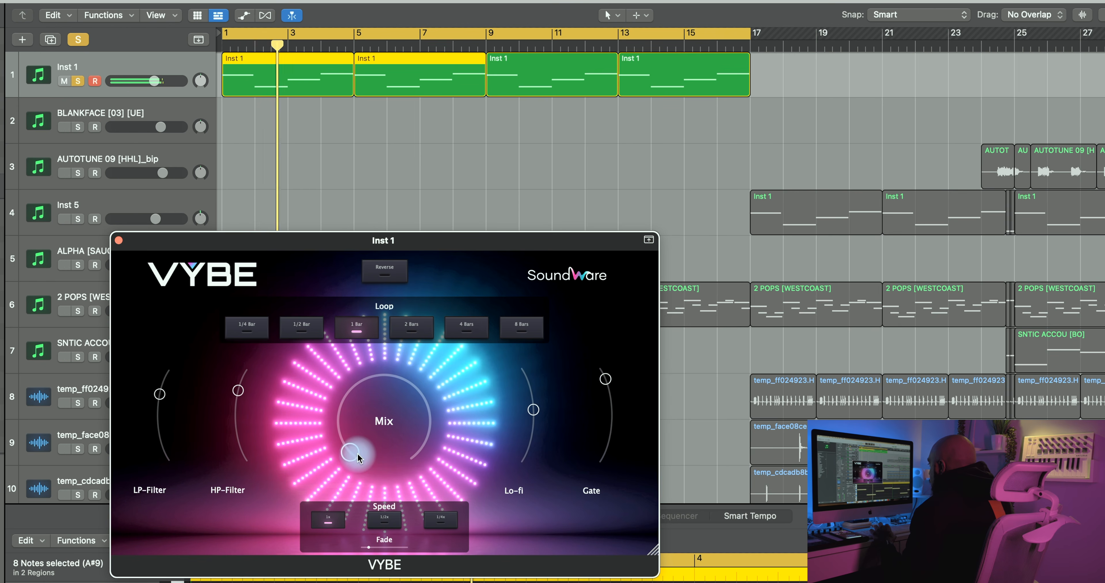
pyautogui.moveTo(357, 450); pyautogui.dragTo(367, 209)
pyautogui.click(366, 204)
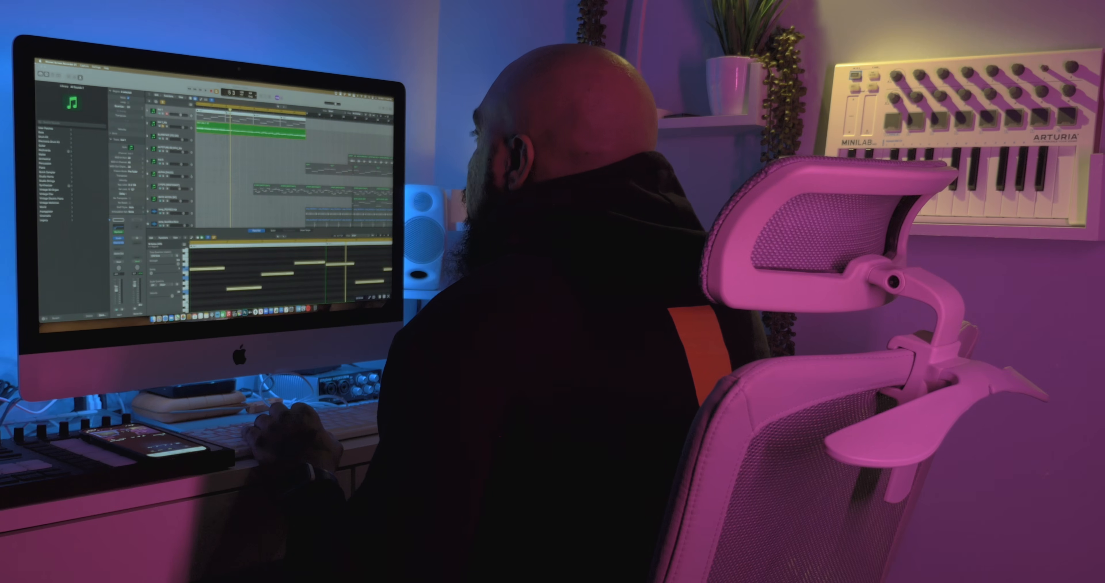
# Play the bounced Inst 1_bip region and temporarily solo the 2 POPS [WESTCOAST] track to hear both together
pyautogui.click(180, 123)
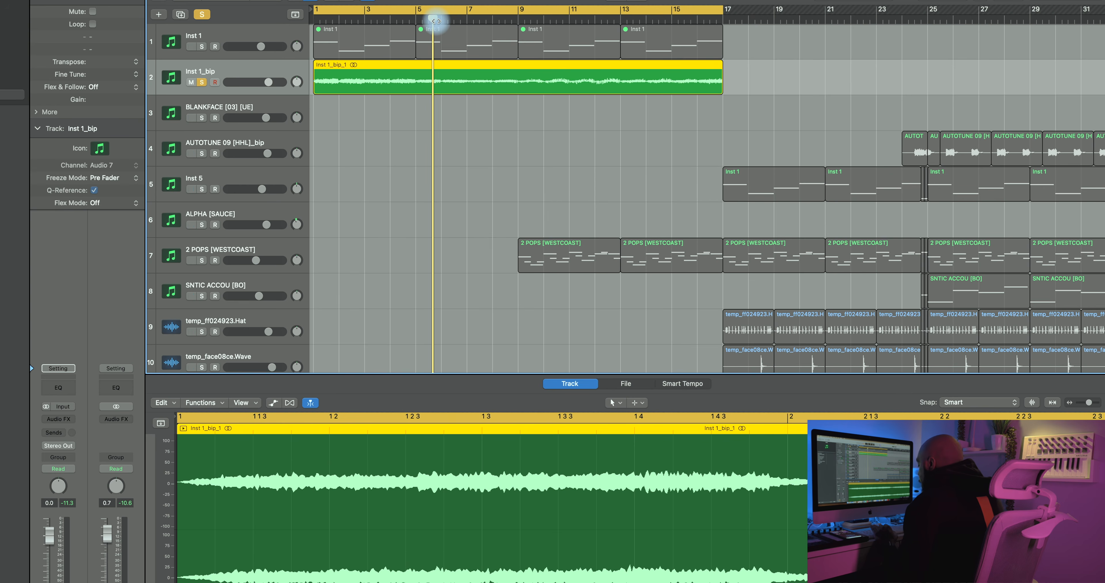
pyautogui.press('space')
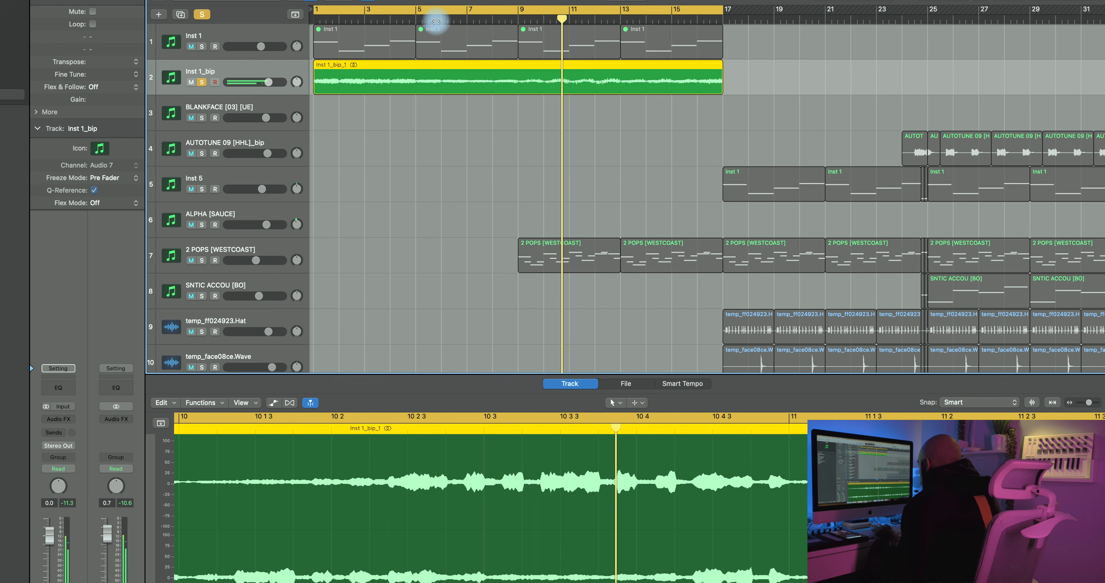
pyautogui.click(202, 260)
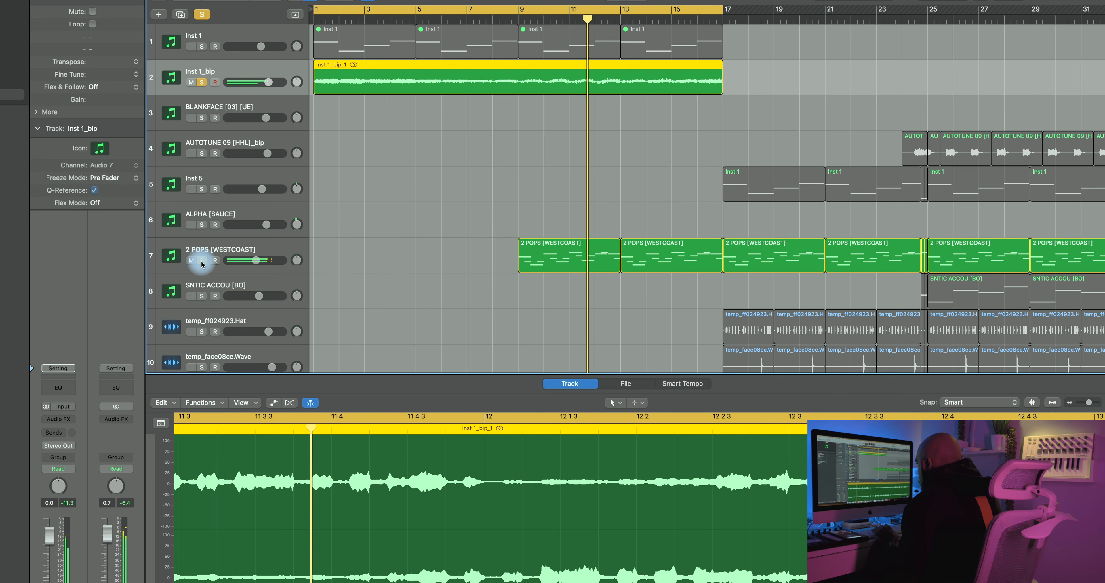
pyautogui.click(233, 250)
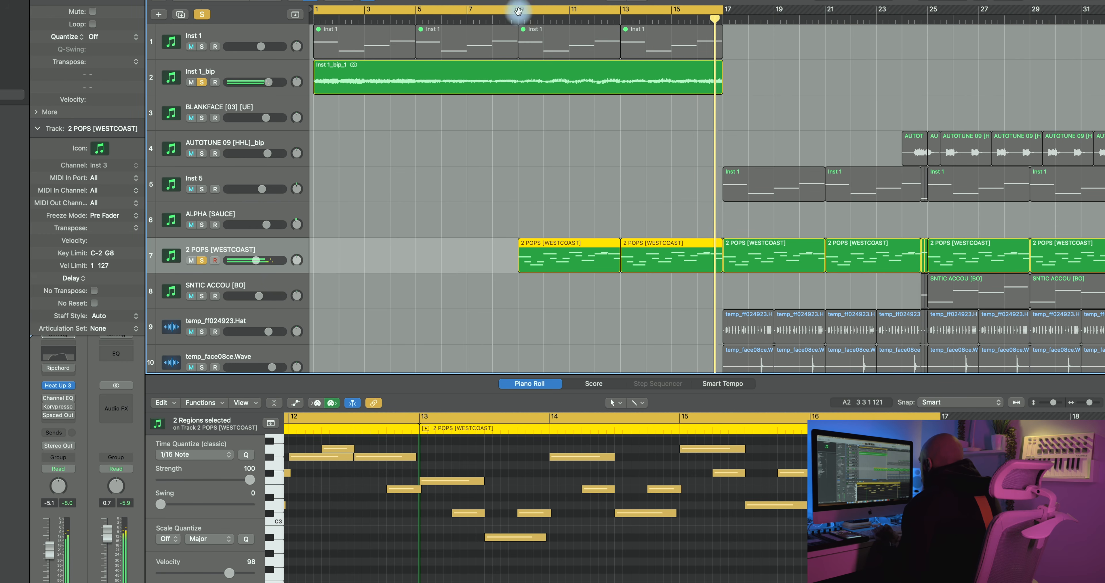
pyautogui.click(518, 11)
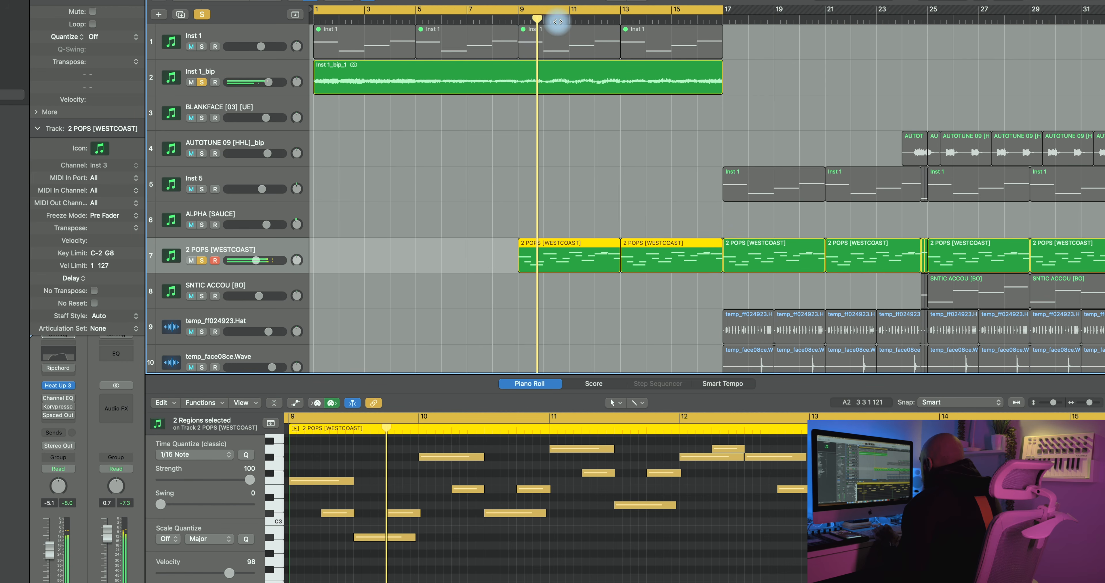
pyautogui.click(201, 261)
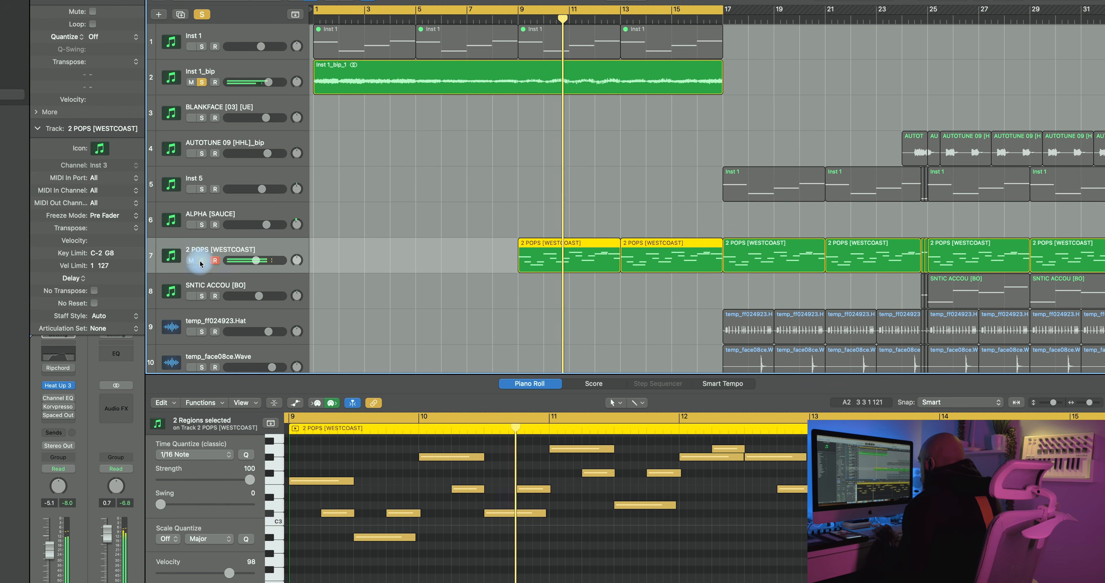
pyautogui.click(200, 262)
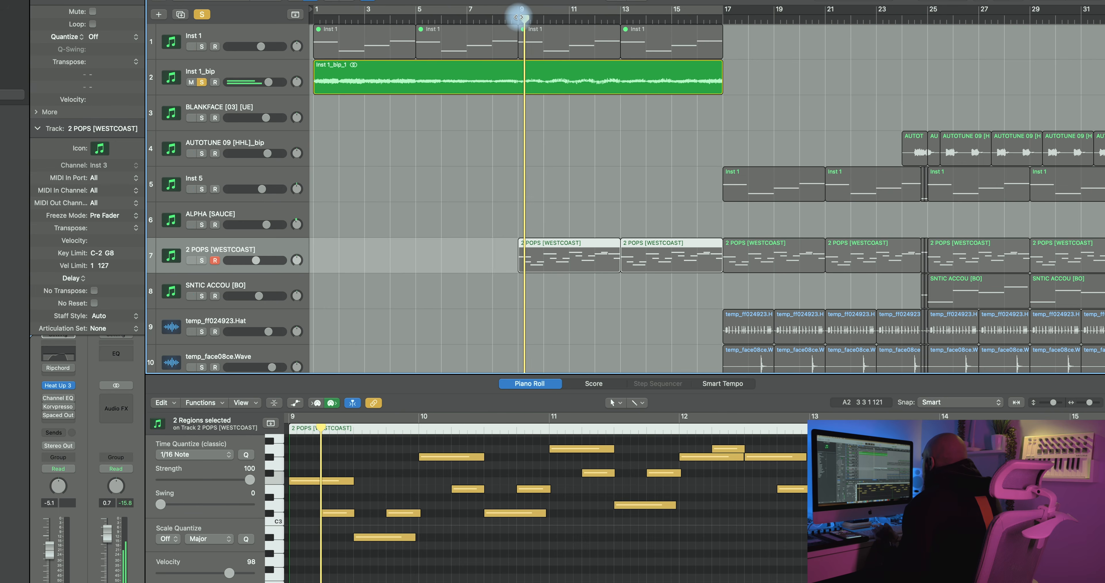
# Split the Inst 1_bip region at bar 9 and delete its first half
pyautogui.rightClick(517, 81)
pyautogui.click(540, 86)
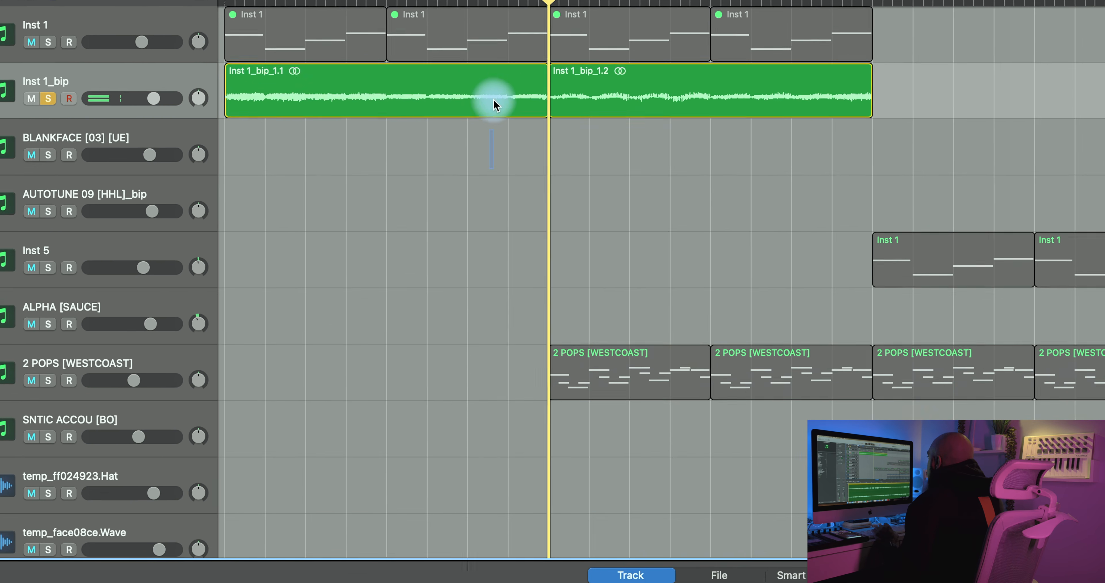
pyautogui.click(493, 98)
pyautogui.press('Delete')
# Move the remaining Inst 1_bip region to start at bar 1 and delete the two muted Inst 1 regions above it
pyautogui.moveTo(595, 97); pyautogui.dragTo(254, 90)
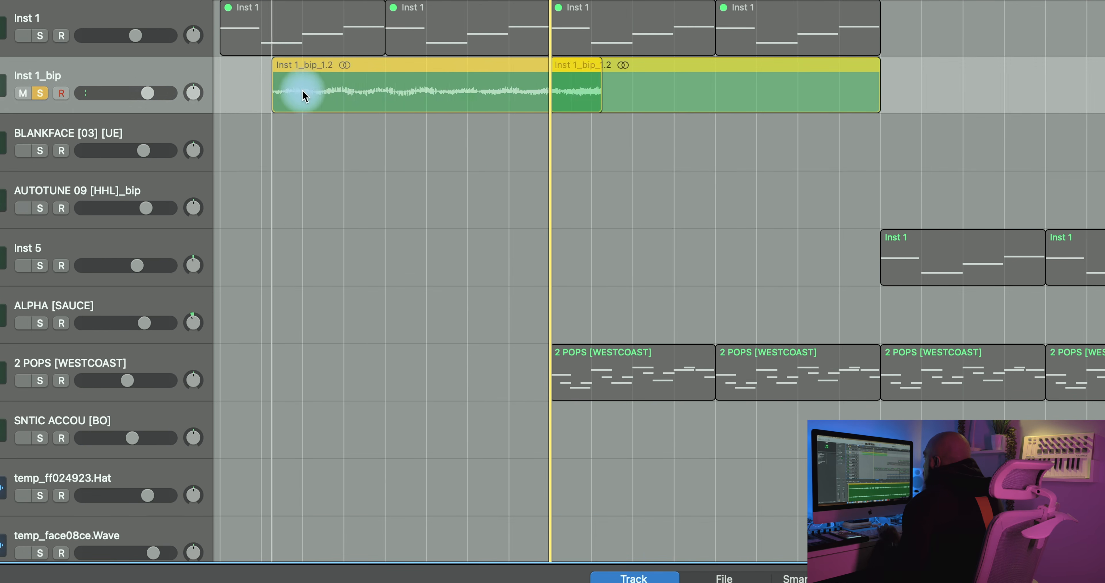
pyautogui.click(510, 35)
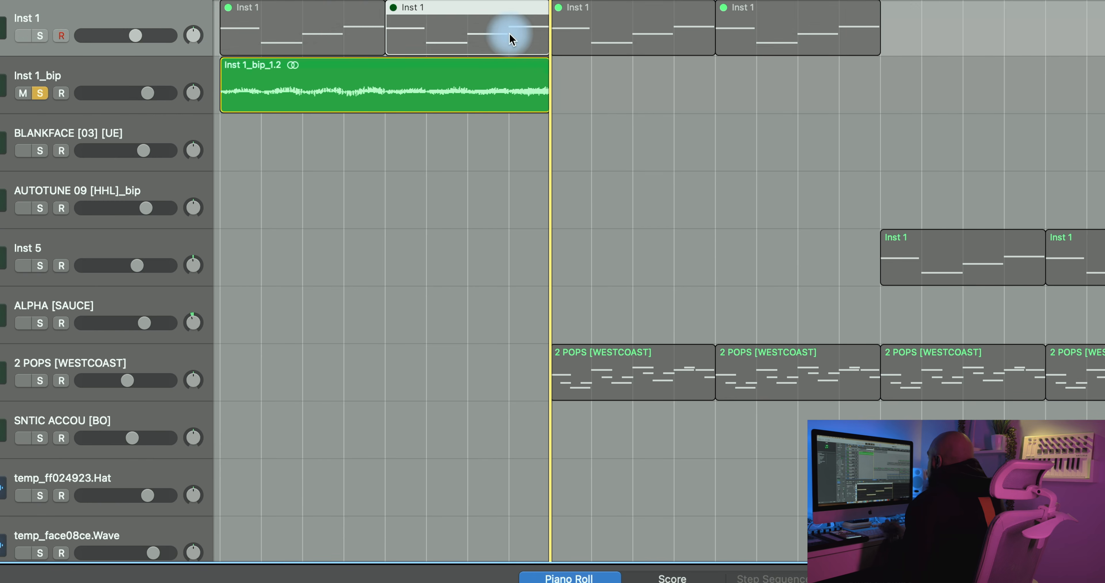
pyautogui.press('Delete')
pyautogui.click(345, 28)
pyautogui.press('Delete')
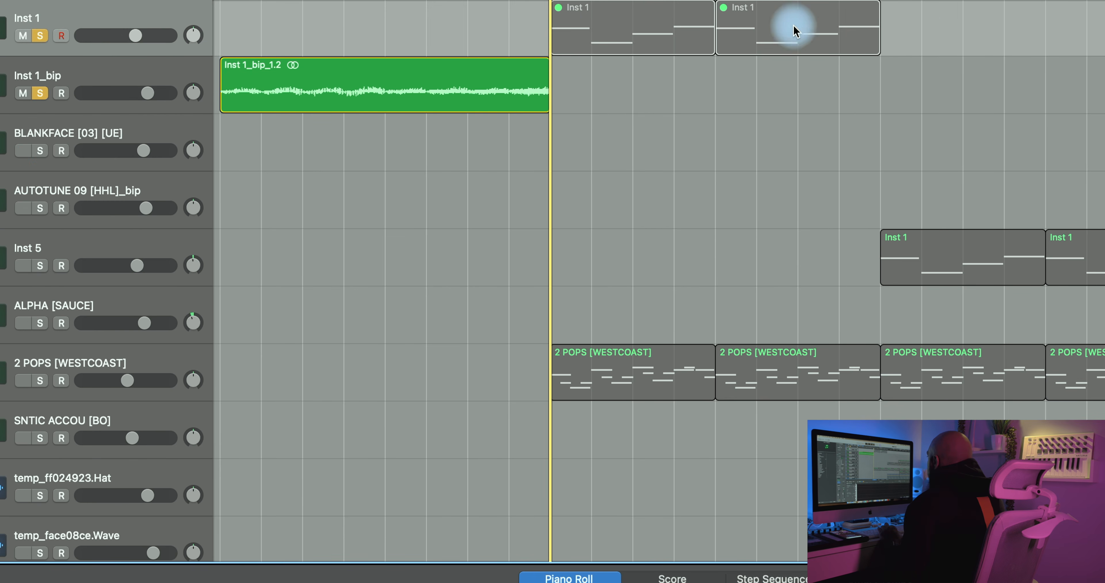
# Unmute the two Inst 1 regions between bars 9 and 17 and play the transition from the bounced intro
pyautogui.rightClick(627, 26)
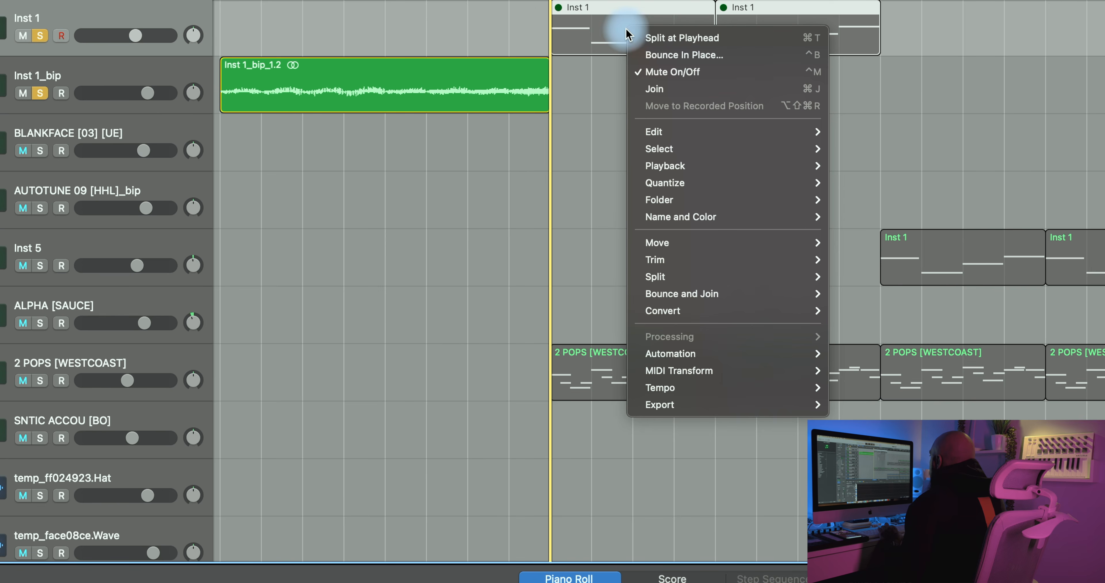
pyautogui.click(658, 72)
pyautogui.press('space')
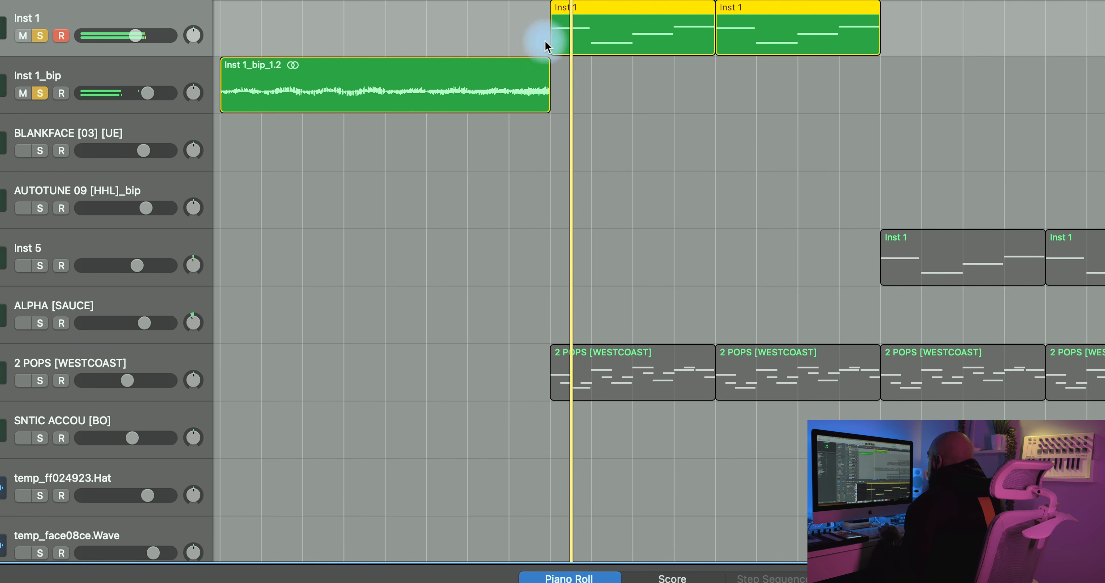
pyautogui.click(497, 2)
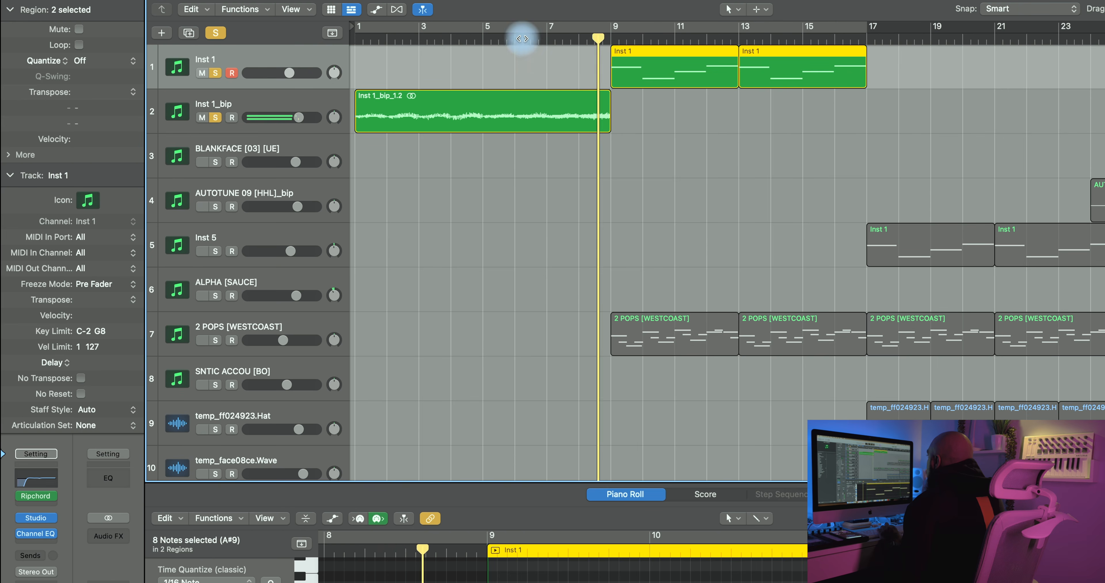
pyautogui.click(518, 32)
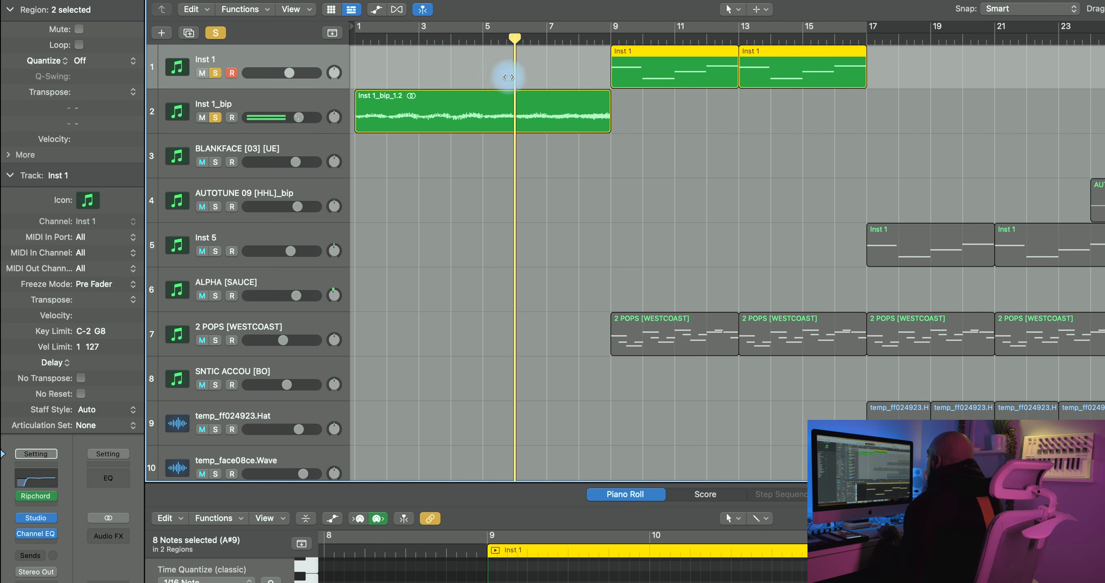
# Set the Inst 1_bip region's fade-out type to Slow Down and apply it over about the last beat before bar 9
pyautogui.click(281, 103)
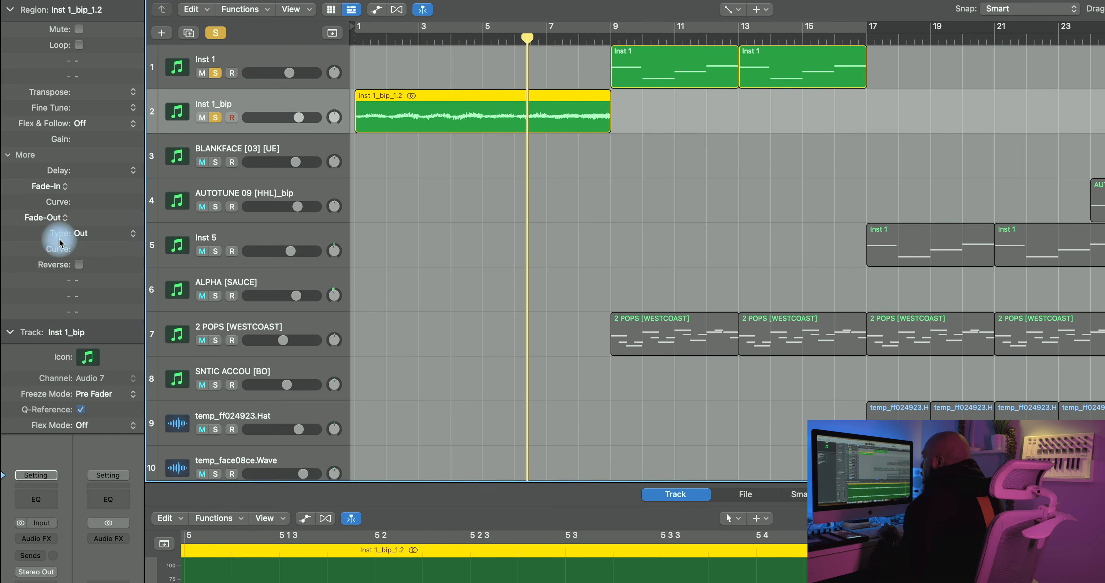
pyautogui.click(54, 217)
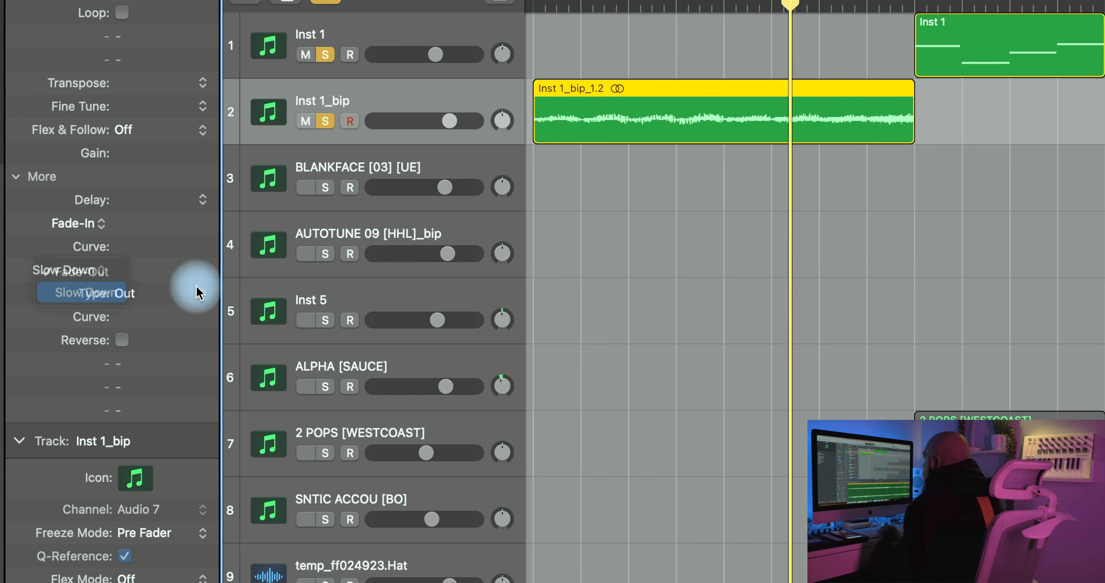
pyautogui.click(102, 278)
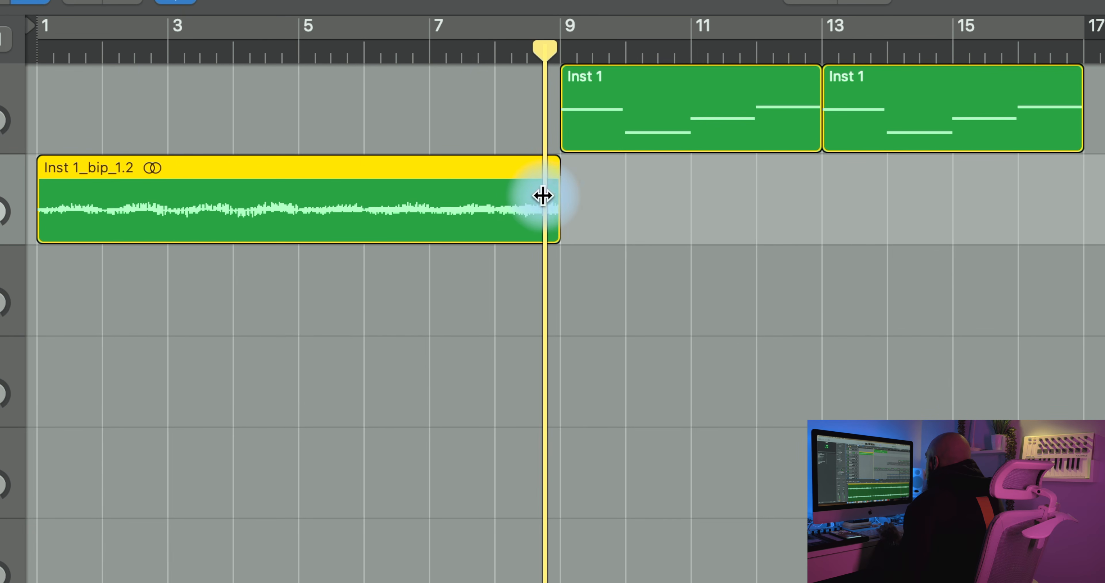
pyautogui.click(510, 48)
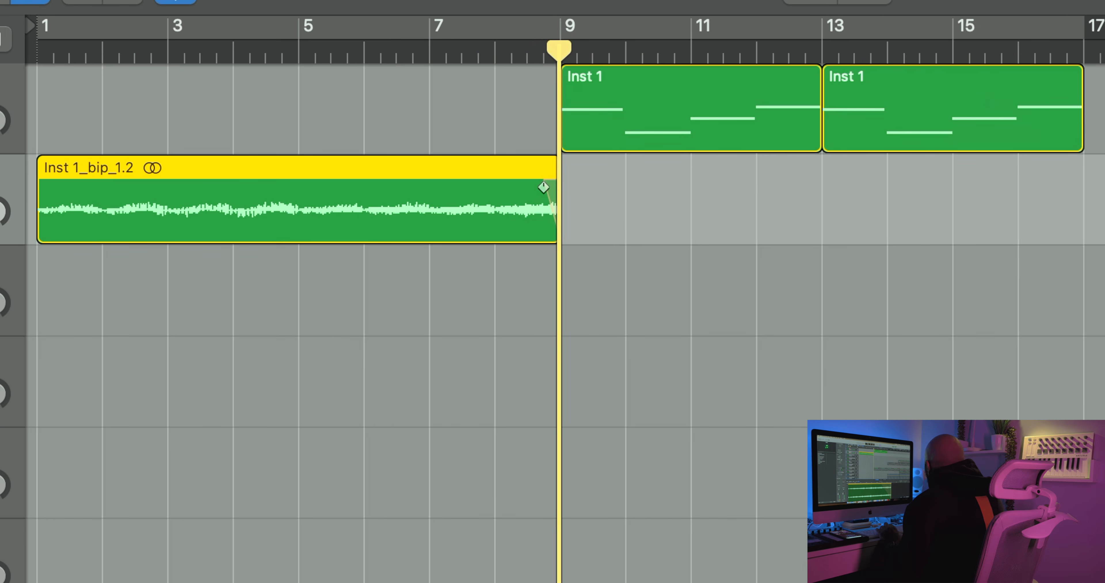
pyautogui.press('super+Right')
pyautogui.click(296, 51)
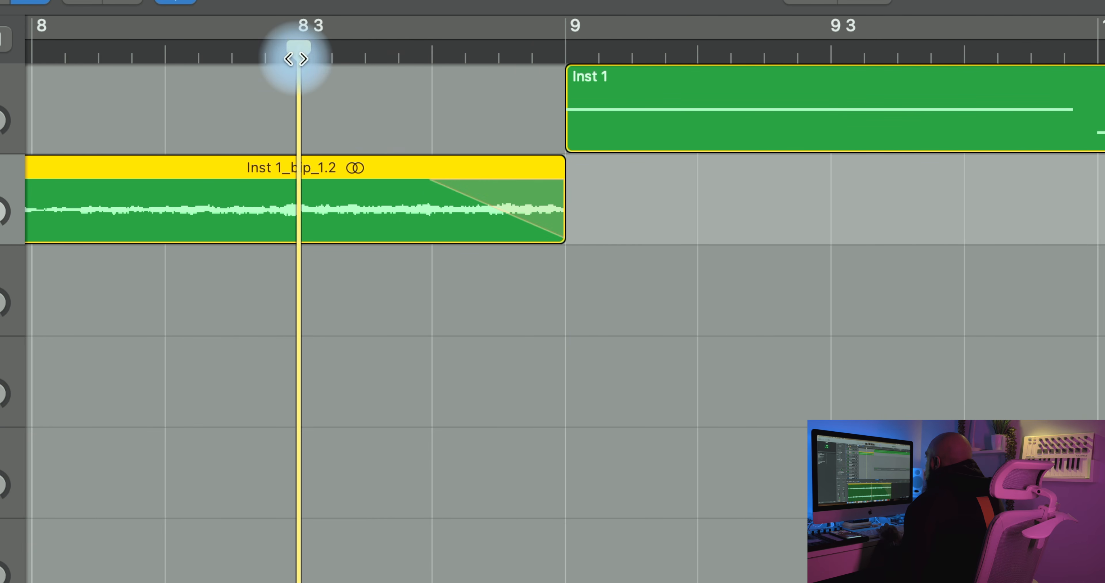
pyautogui.click(64, 52)
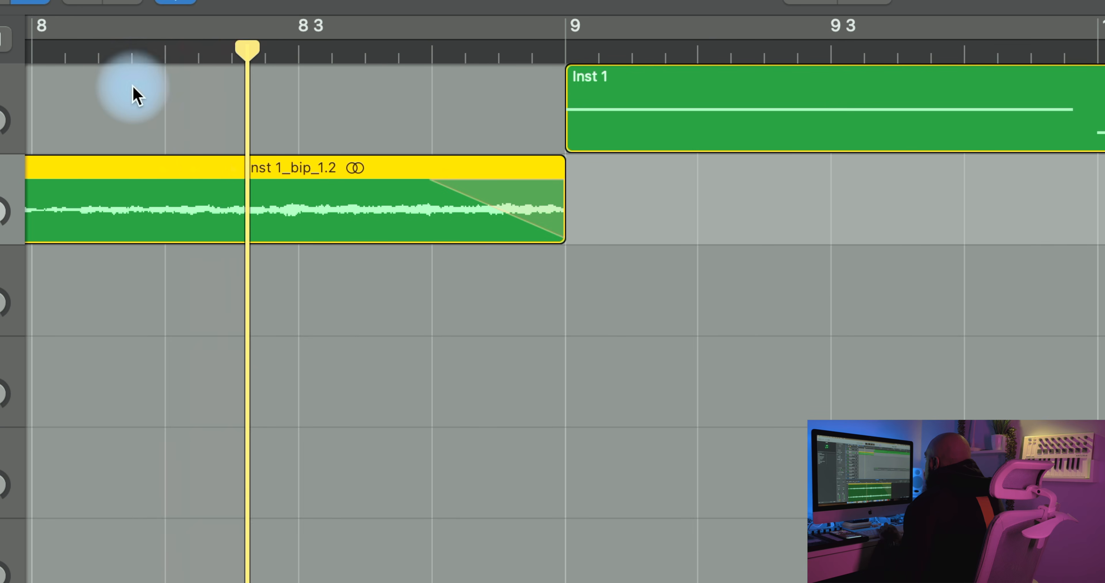
# Bend the end fade of the Inst 1_bip region into a convex curve and replay the transition into bar 9
pyautogui.moveTo(503, 198); pyautogui.dragTo(544, 177)
pyautogui.click(223, 50)
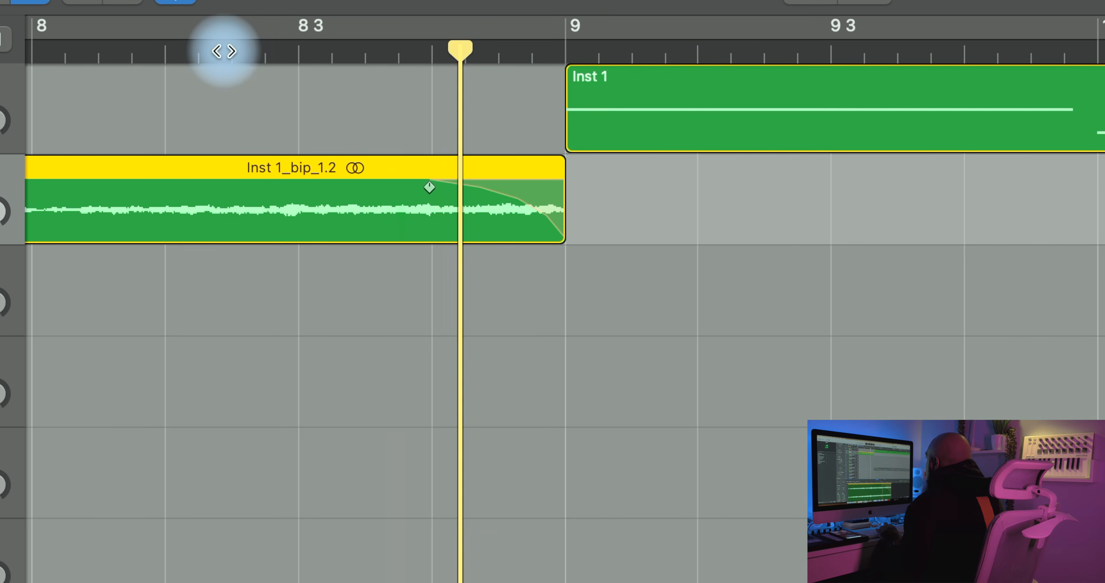
pyautogui.click(37, 49)
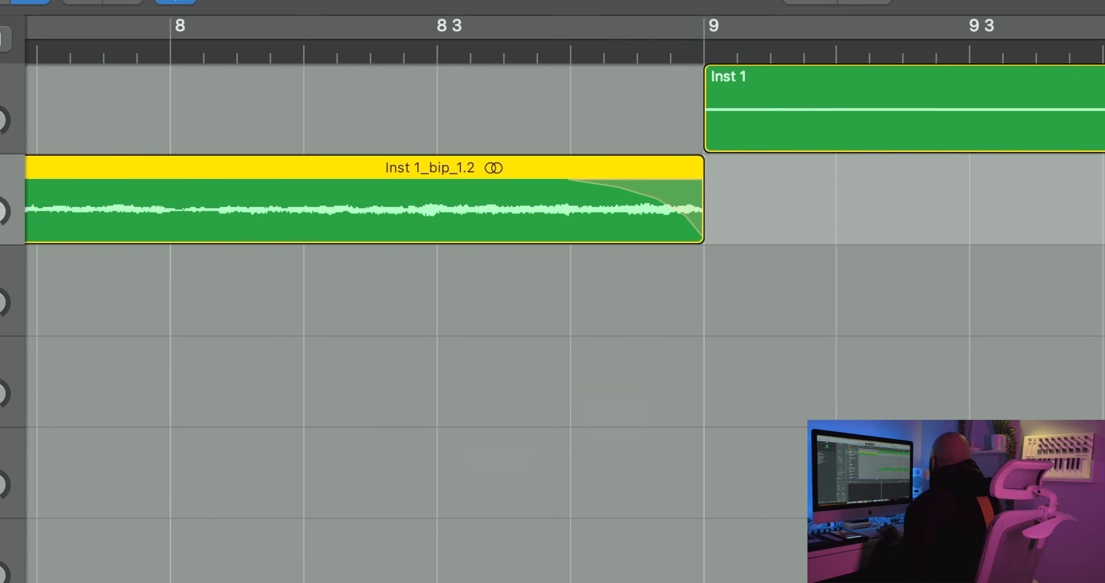
pyautogui.press('super+Left')
pyautogui.press('super+Left')
pyautogui.press('super+Left')
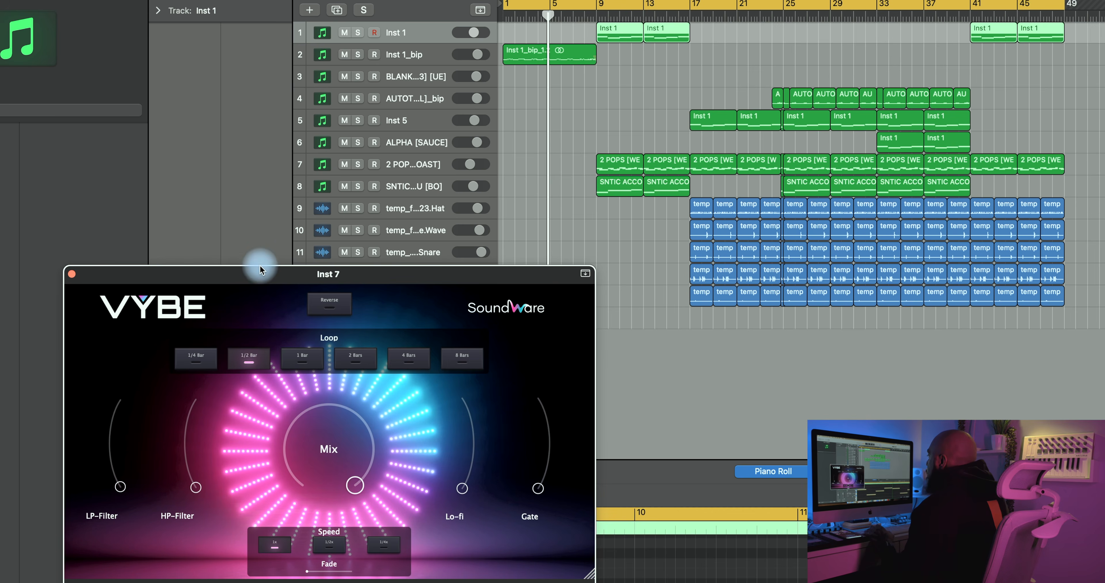
# Reposition the Inst 7 VYBE plug-in window so its full interface is in view
pyautogui.moveTo(260, 269); pyautogui.dragTo(211, 271)
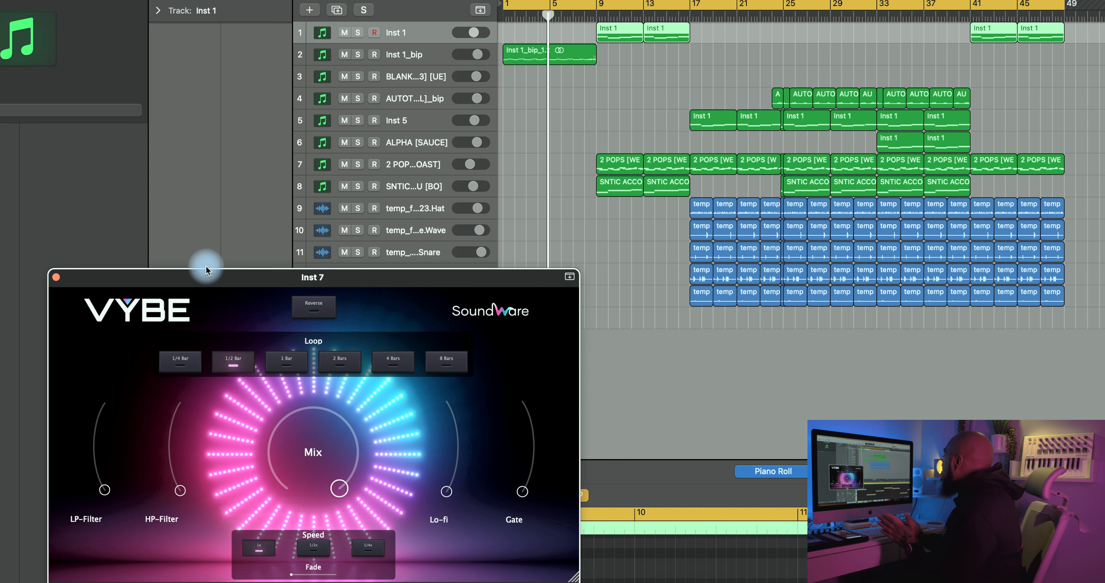
pyautogui.moveTo(417, 288); pyautogui.dragTo(402, 254)
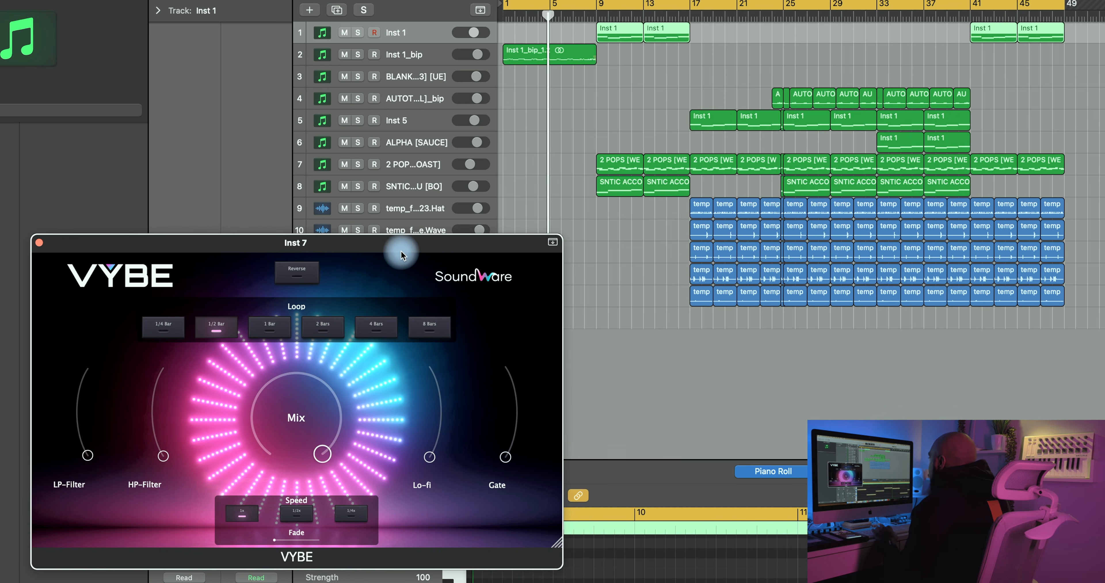